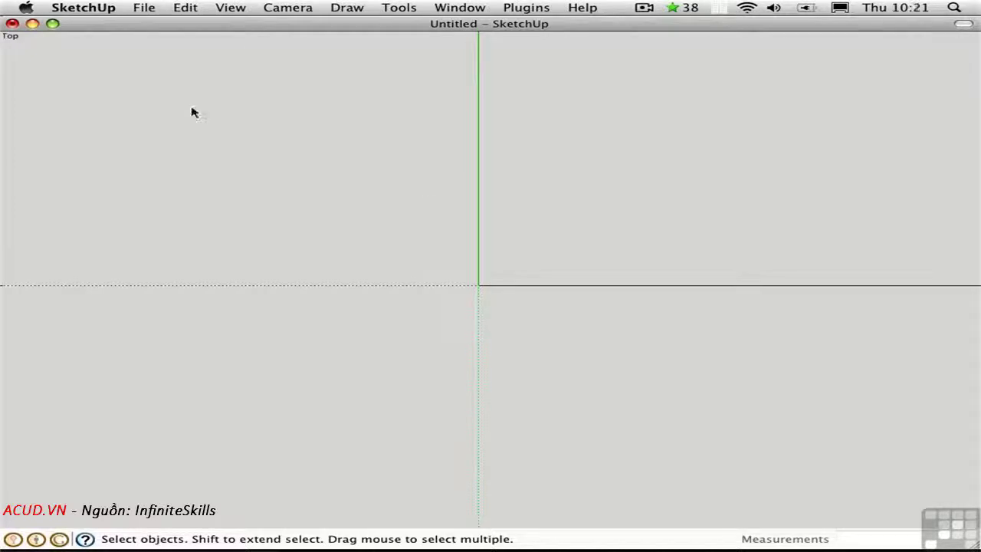
Draw an open zigzag of four connected line segments running from the upper-left quadrant down across the red axis
key("l")
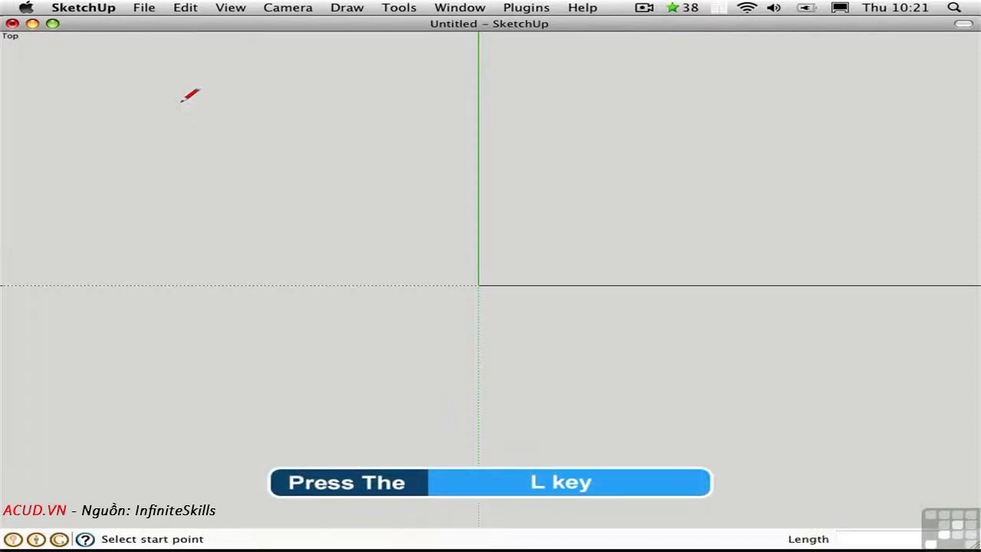
left_click(151, 97)
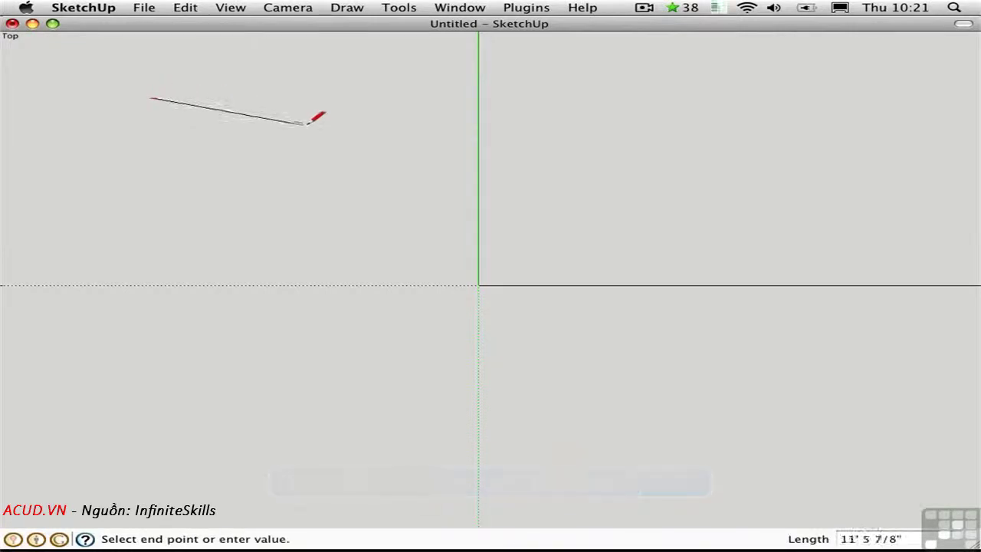
left_click(363, 139)
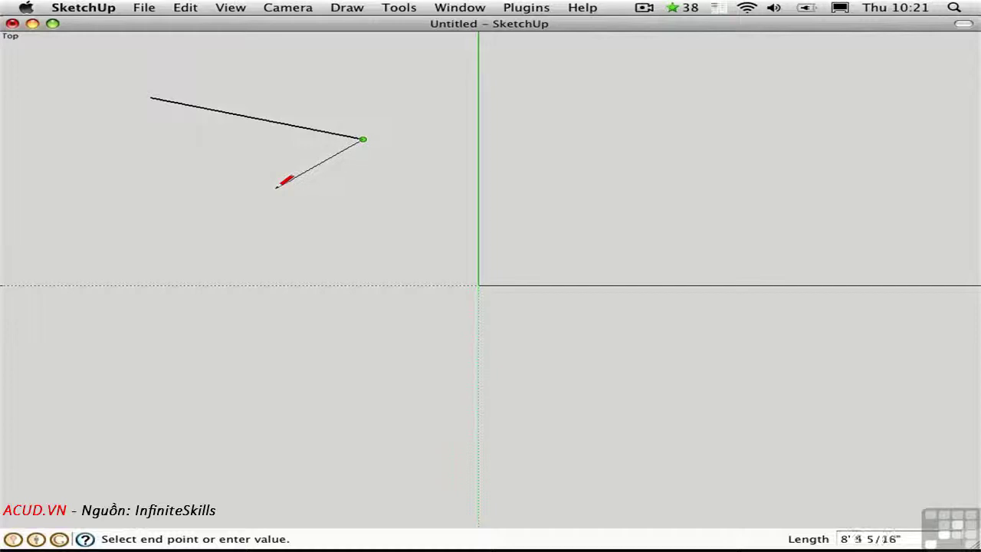
left_click(105, 211)
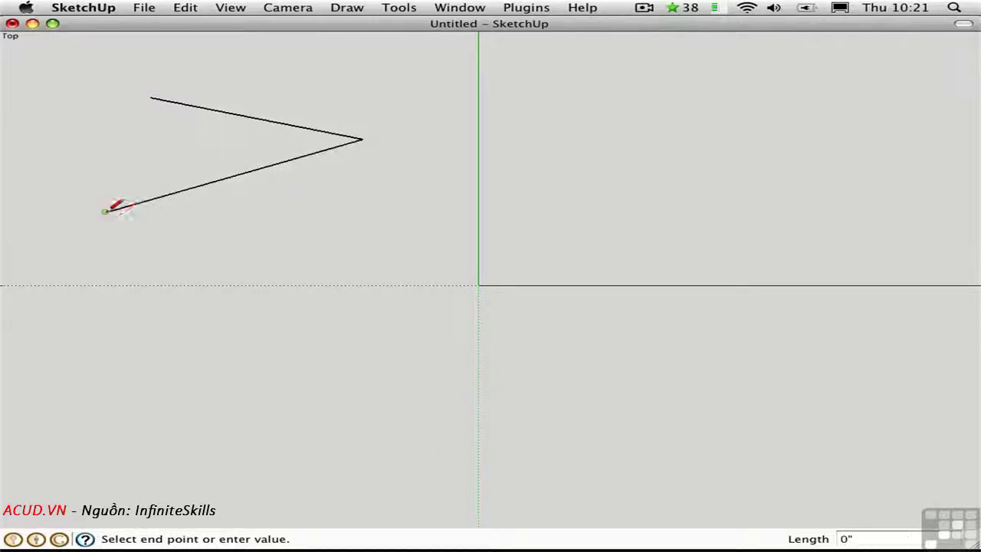
left_click(380, 259)
left_click(436, 361)
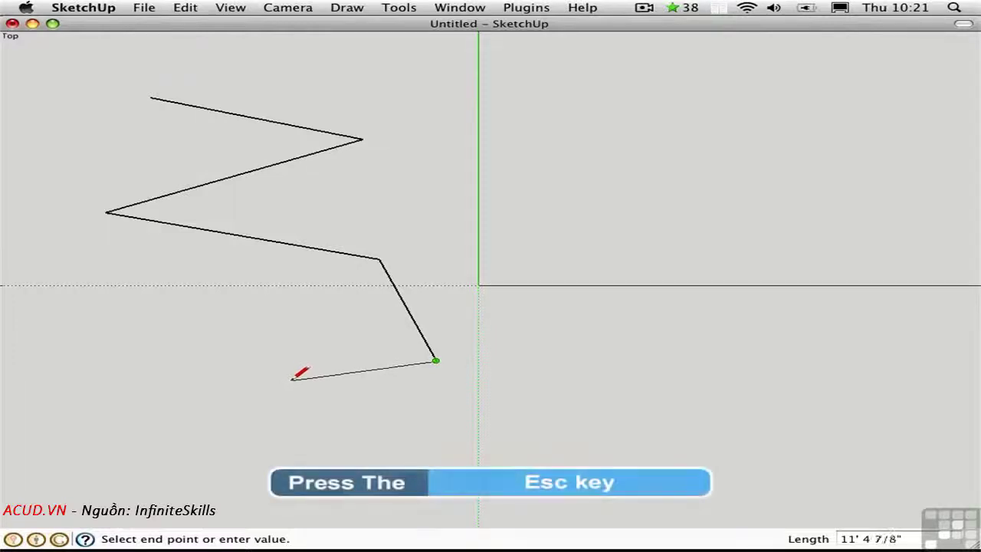
key("Escape")
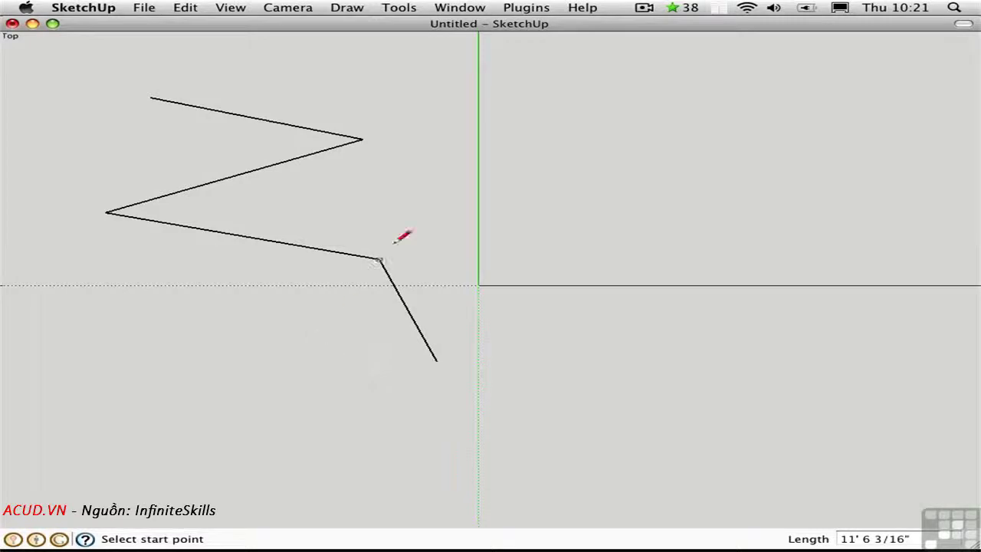
Draw two separate, unconnected lines about 18' 2" and 13' 5" long in the upper-right quadrant
left_click(586, 107)
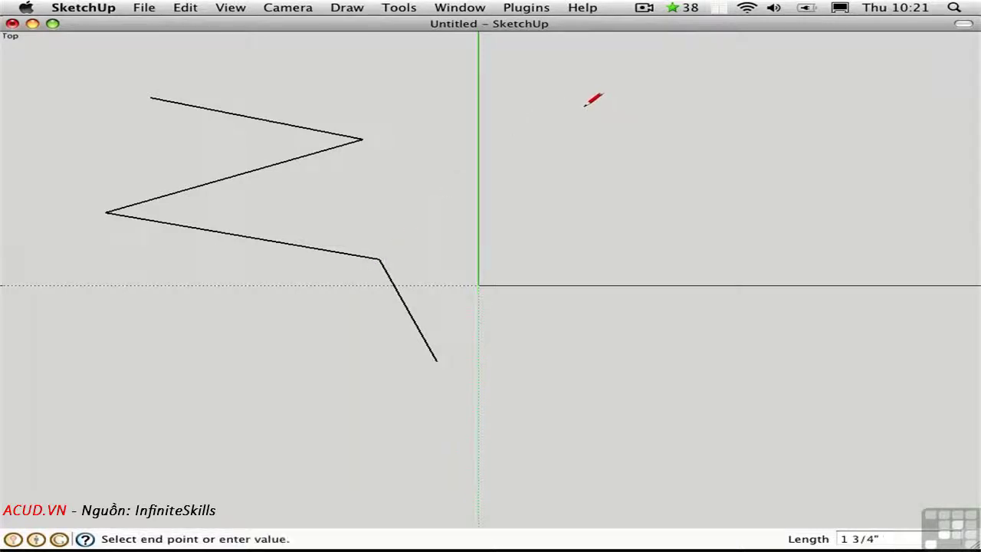
double_click(809, 168)
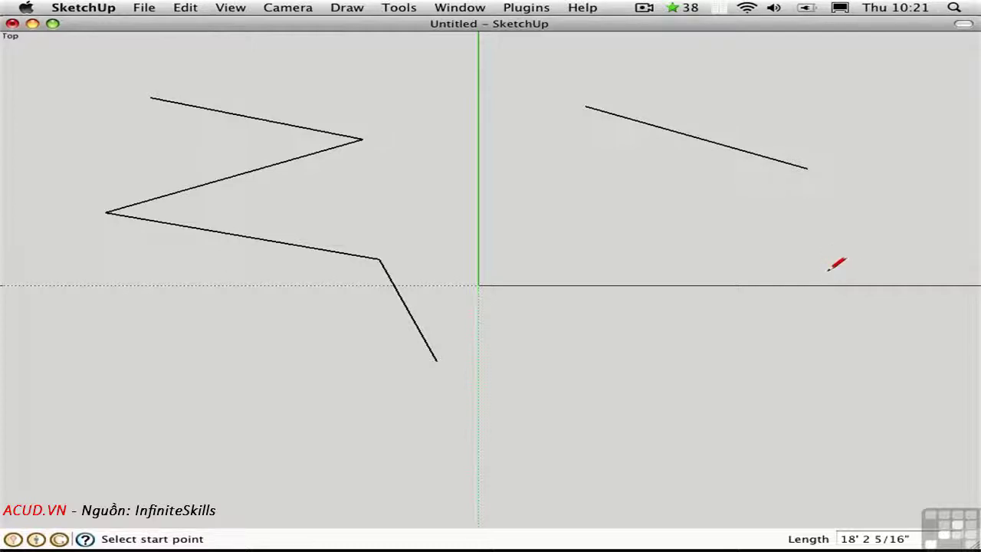
left_click(592, 235)
double_click(749, 179)
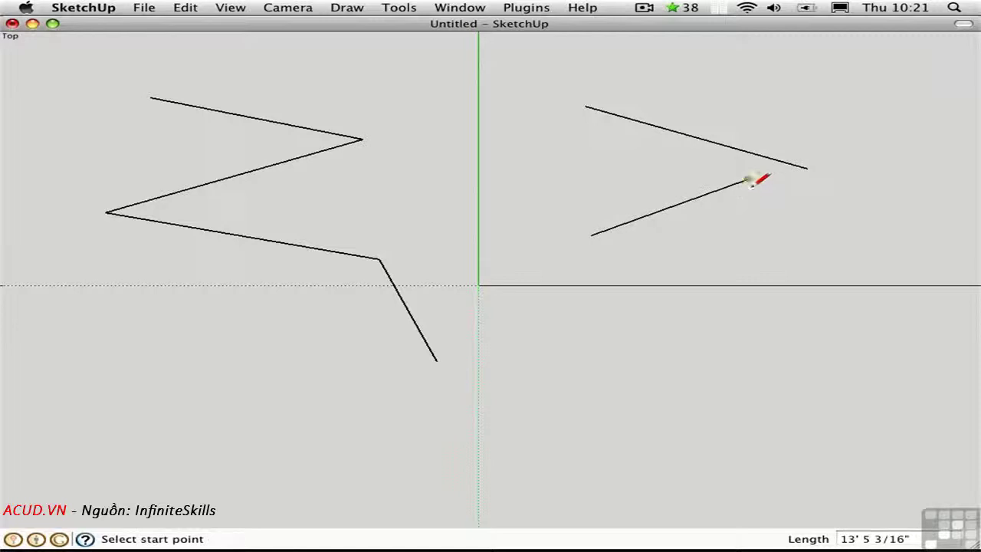
Set the click style to Auto detect and turn off Continue line drawing in the Drawing preferences
left_click(81, 9)
left_click(92, 51)
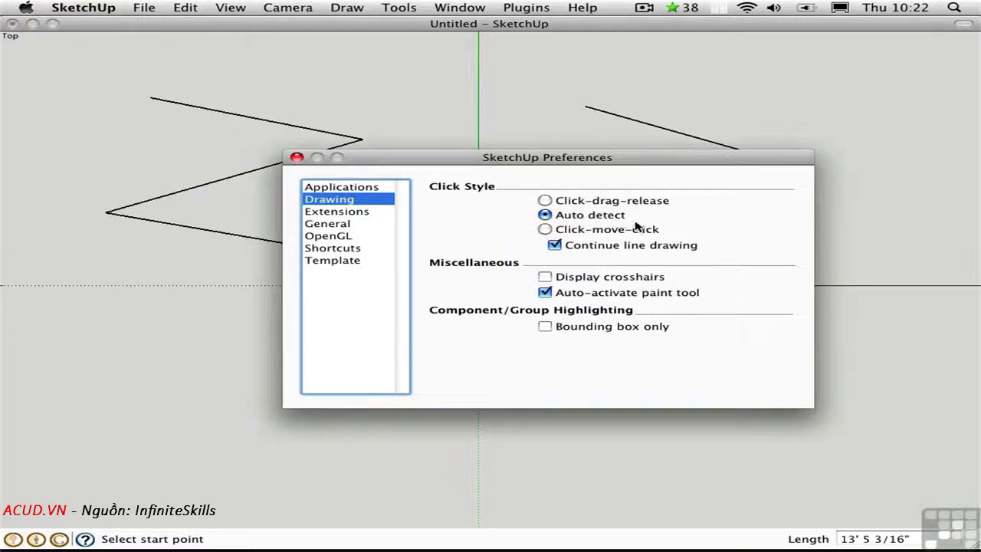
left_click(544, 230)
left_click(554, 246)
left_click(545, 216)
left_click(554, 245)
left_click(297, 158)
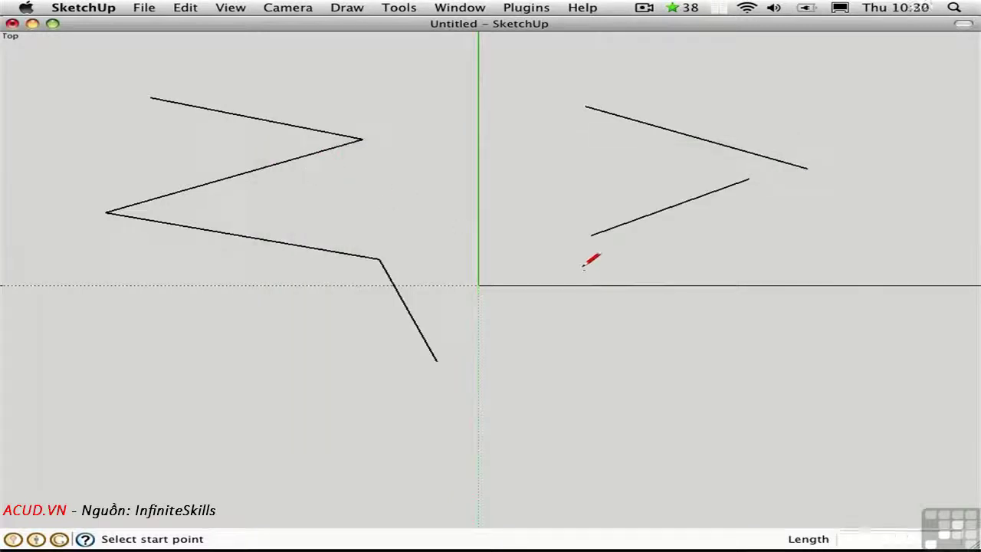
Draw more separate lines below the two existing ones, starting with one about 16' 11" long that crosses the red axis
left_click(580, 268)
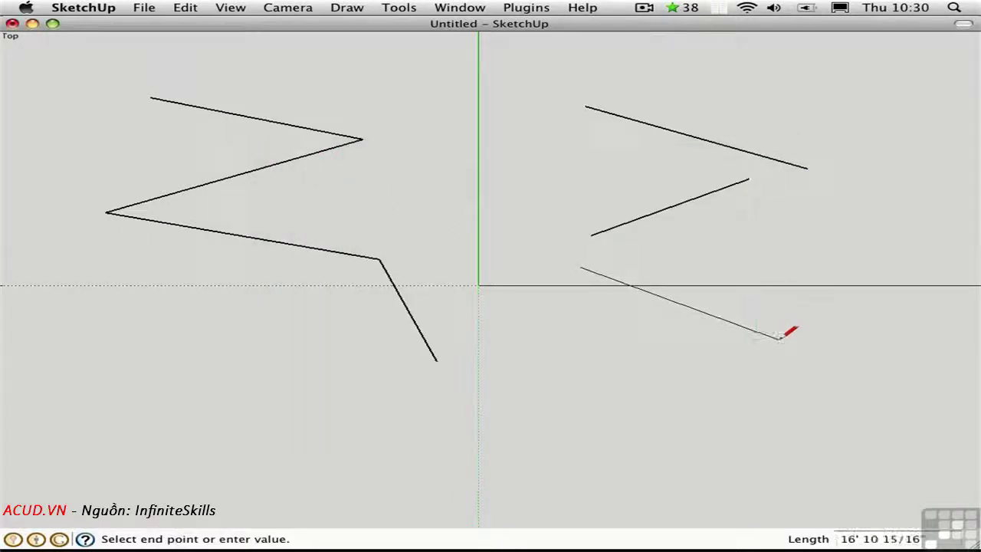
left_click(778, 337)
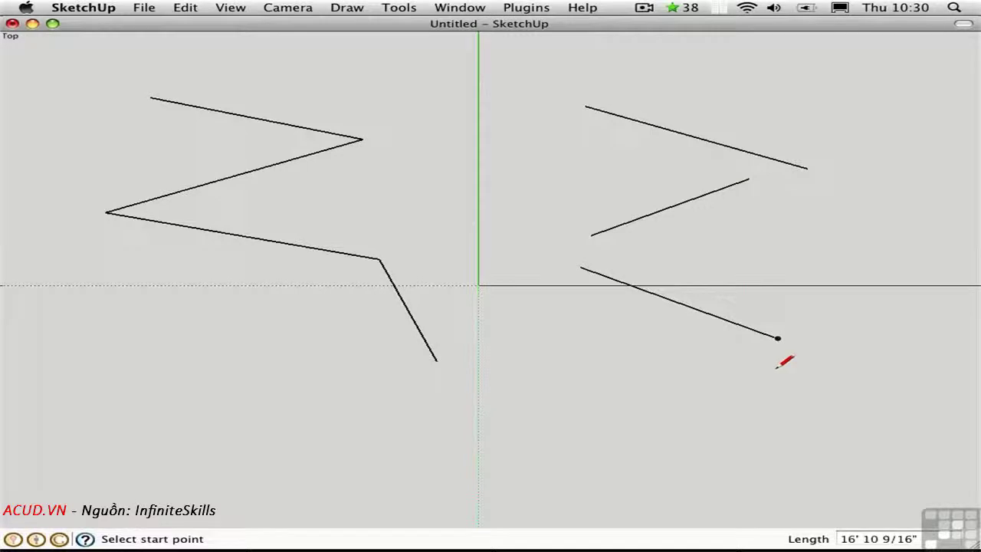
left_click(552, 370)
left_click(778, 419)
left_click(581, 460)
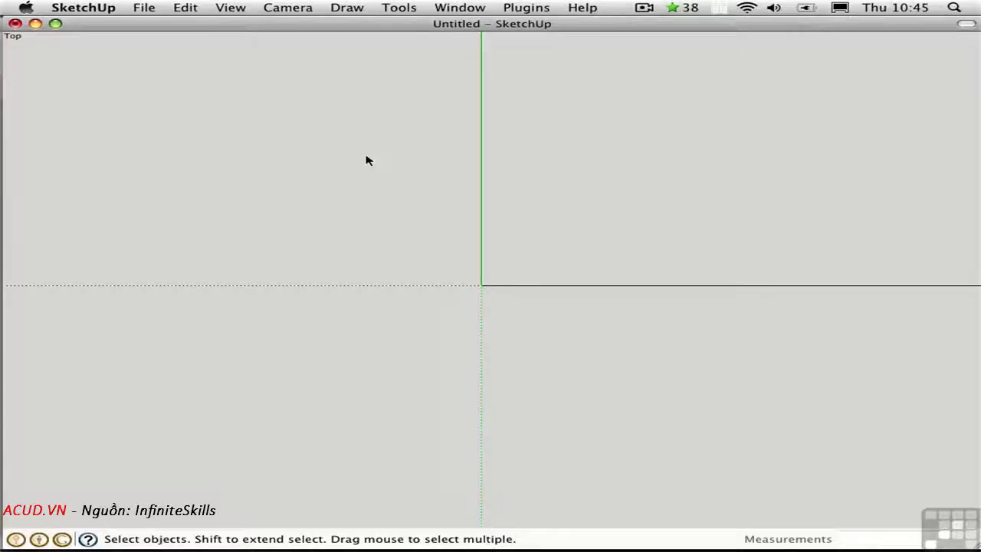
Draw a long winding Freehand curve that crosses itself in a small closed loop near the origin
left_click(346, 8)
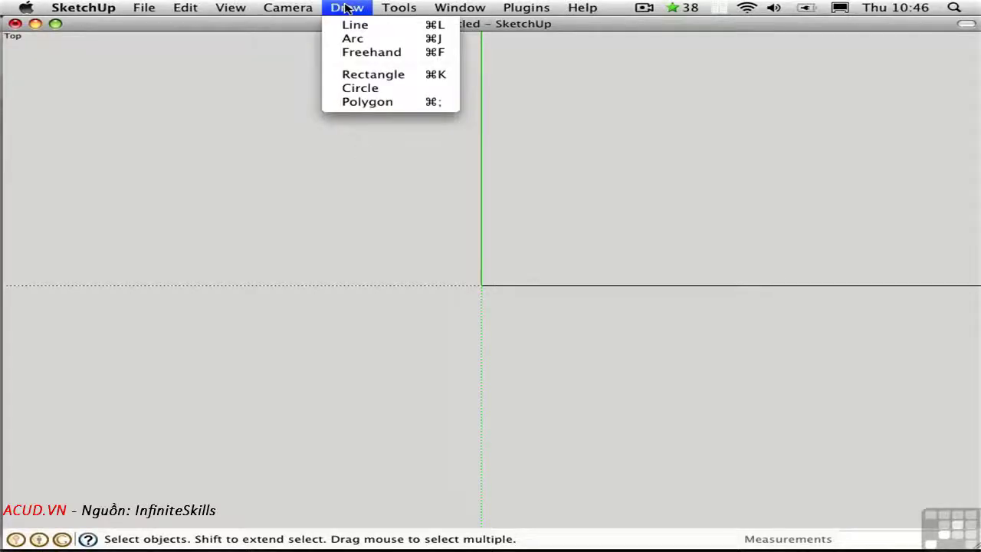
left_click(414, 54)
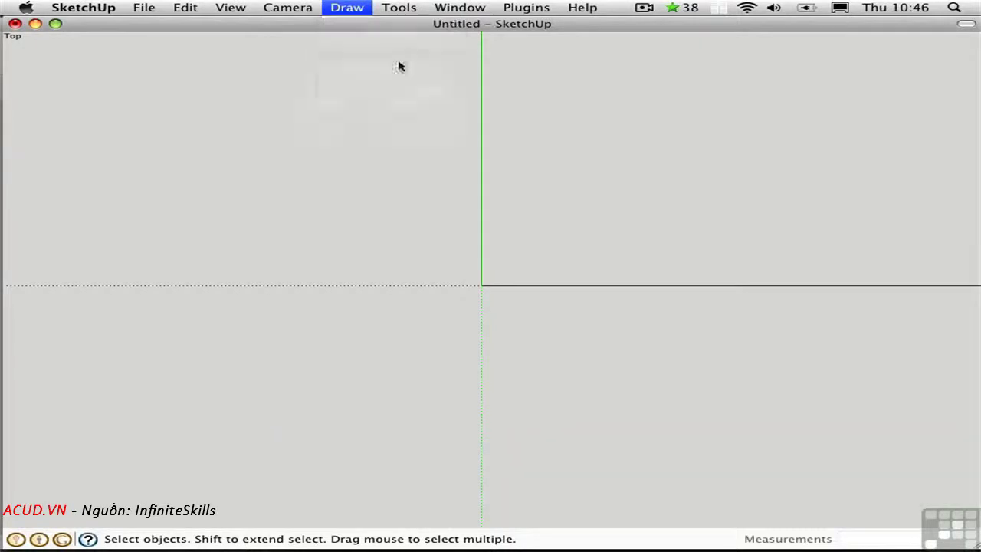
mouse_move(123, 111)
left_mouse_down()
mouse_move(308, 113)
mouse_move(272, 242)
mouse_move(477, 308)
mouse_move(507, 180)
mouse_move(471, 238)
mouse_move(760, 279)
mouse_move(787, 336)
mouse_move(747, 398)
mouse_move(688, 420)
mouse_move(162, 400)
left_mouse_up()
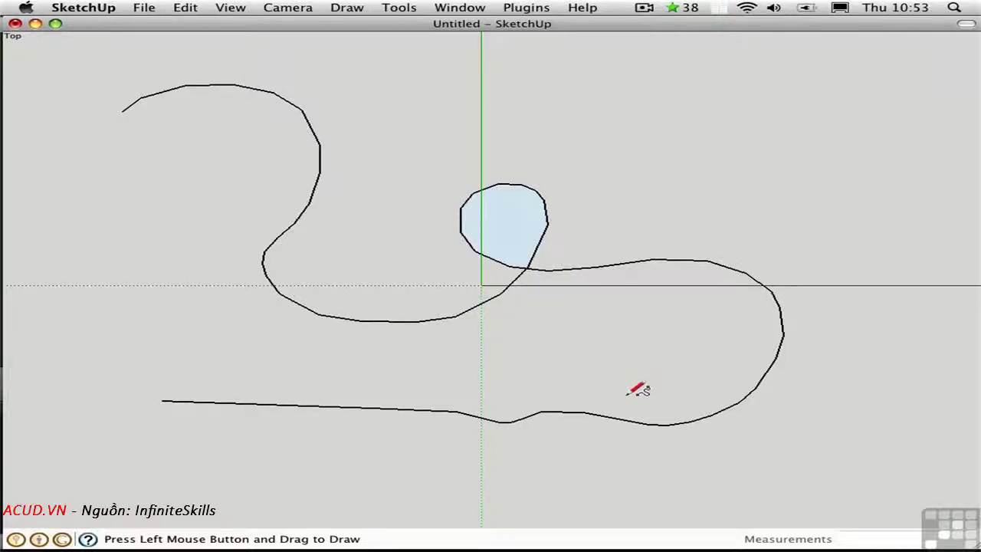
Select the freehand curve's portions one after another, ending with the closed loop, to examine how the crossing divides it
key("space")
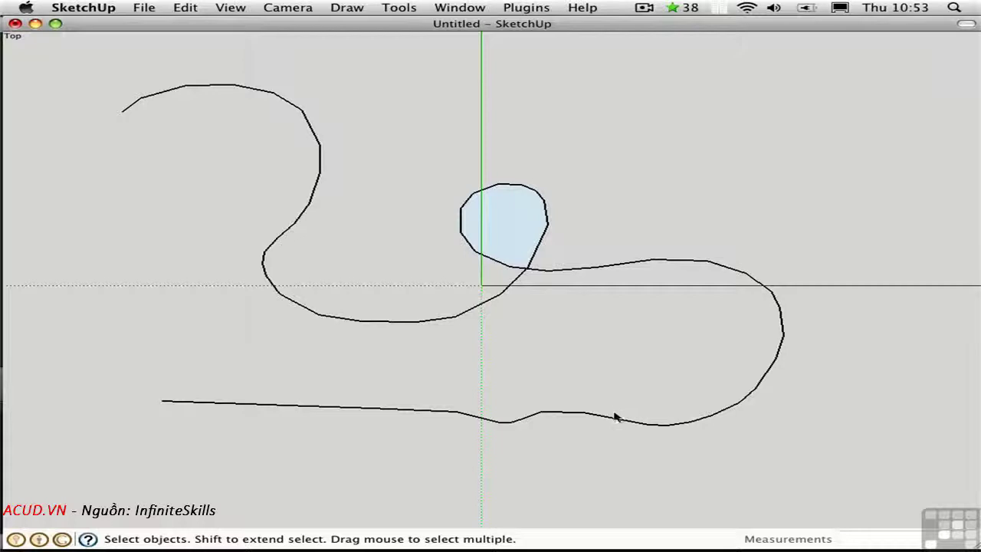
left_click(614, 419)
left_click(488, 301)
left_click(535, 252)
left_click(346, 8)
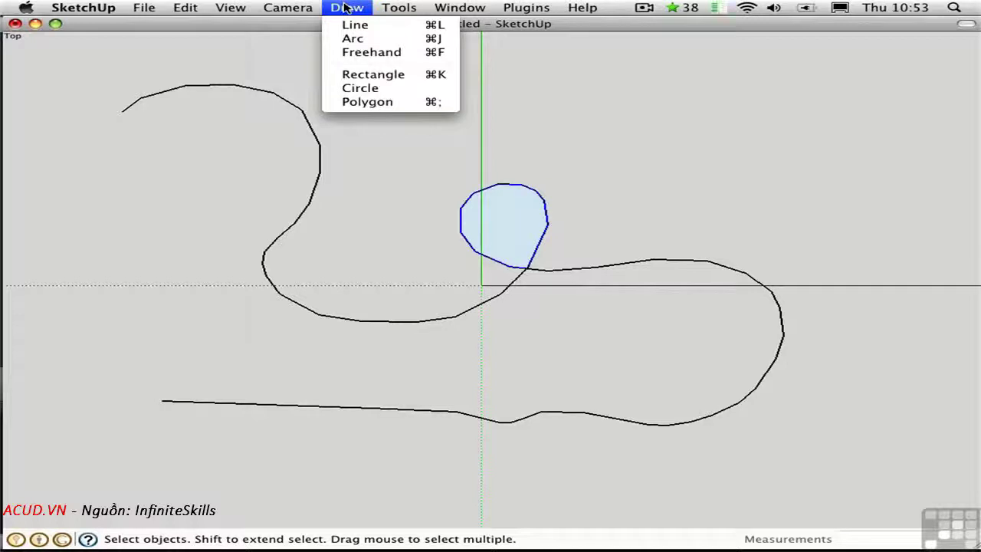
left_click(346, 8)
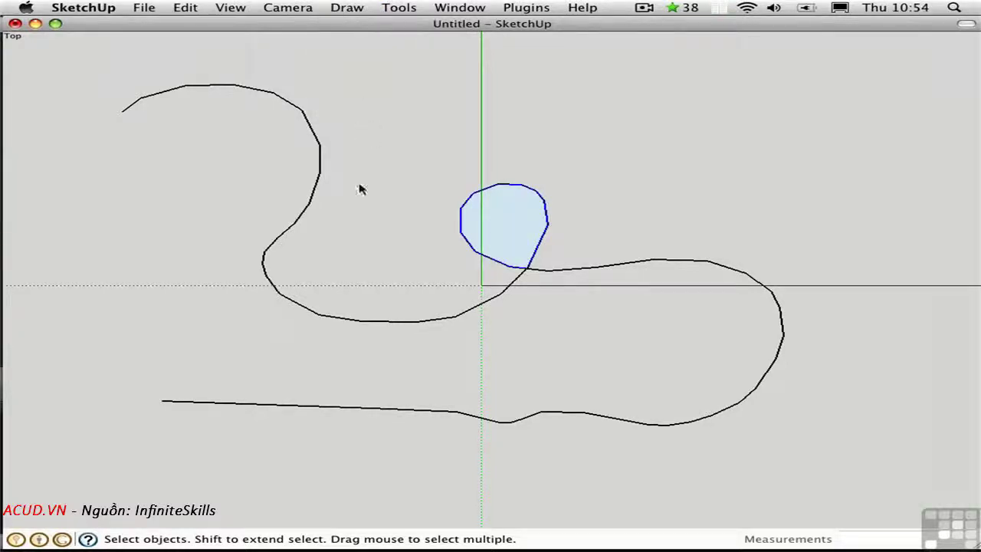
Explode the curve portion that runs from the upper-left end to the crossing, and select some of its individual edges
left_click(357, 215)
left_click(318, 185)
right_click(314, 192)
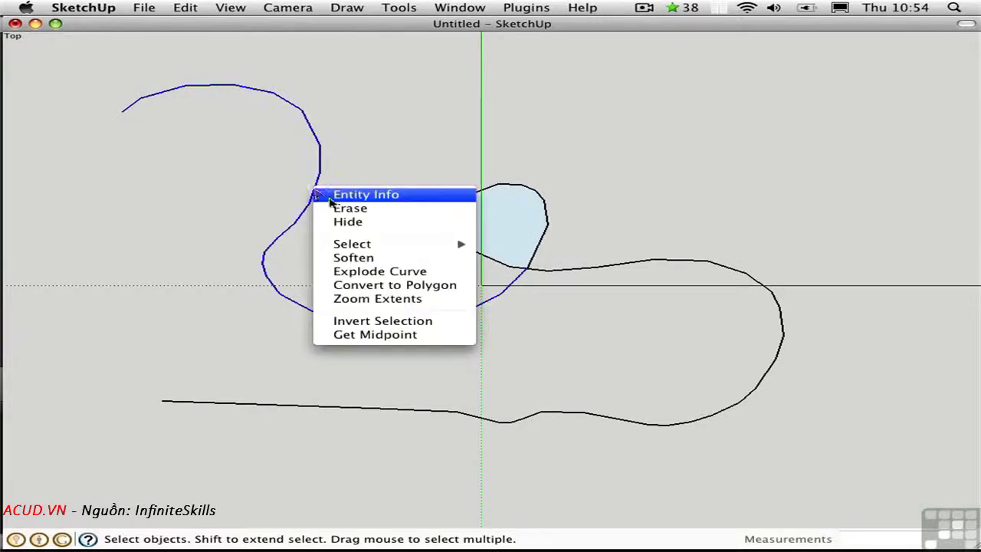
left_click(418, 273)
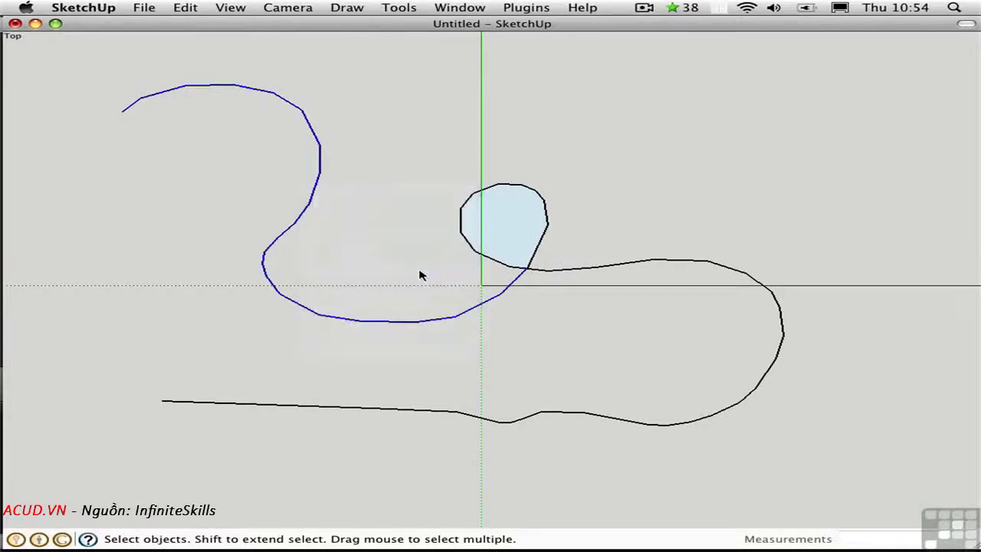
left_click(315, 191)
left_click(280, 236)
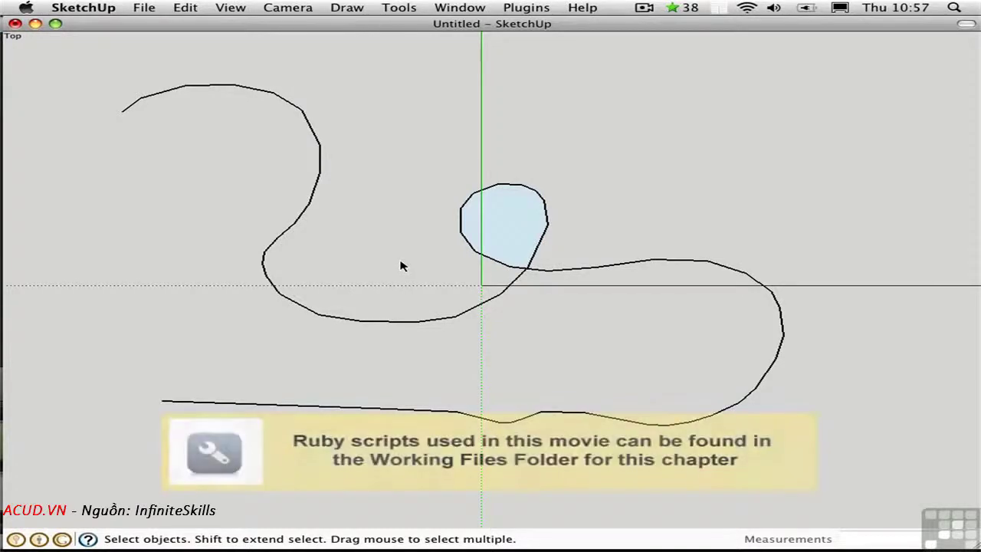
Enable the Weld extension in the Extensions preferences
left_click(86, 8)
left_click(103, 46)
left_click(337, 212)
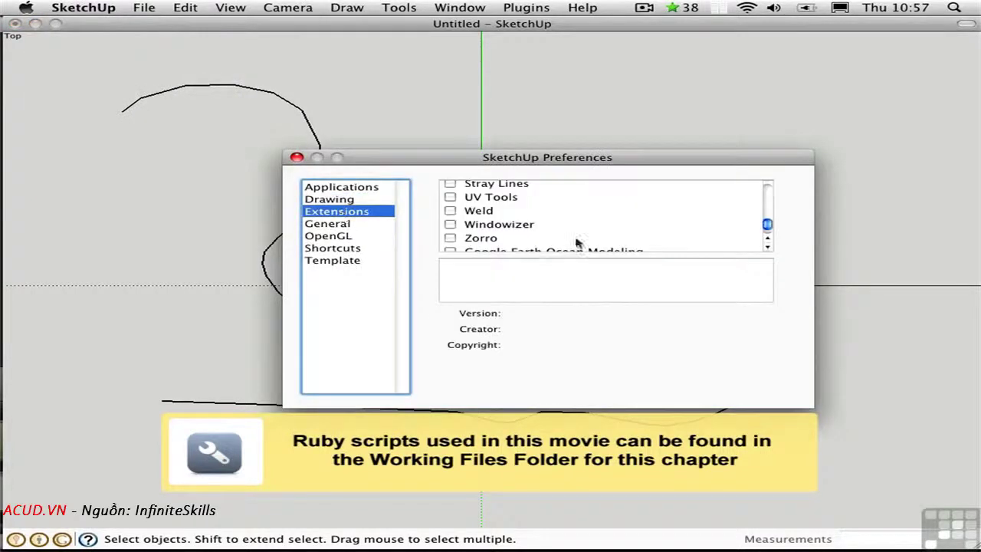
left_click(475, 212)
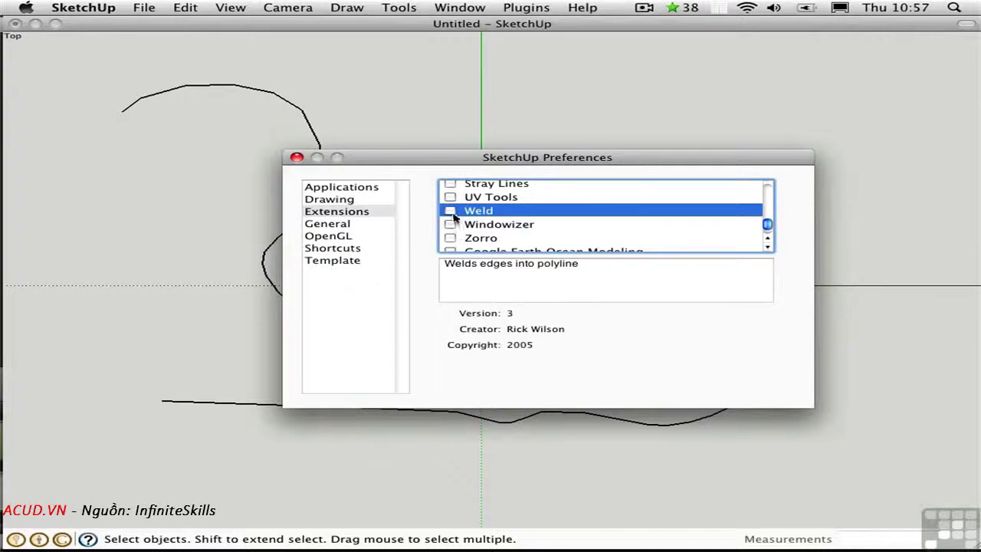
left_click(450, 211)
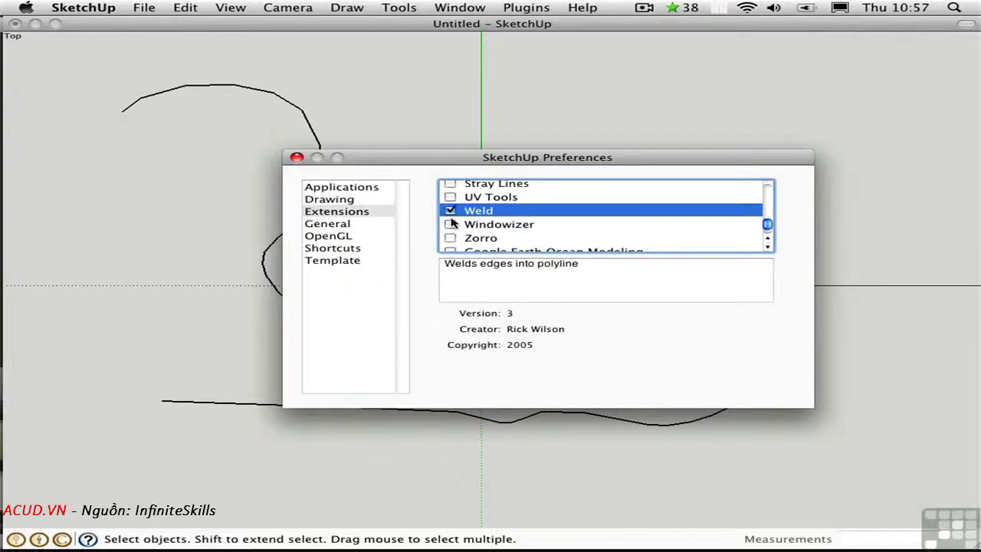
left_click(297, 158)
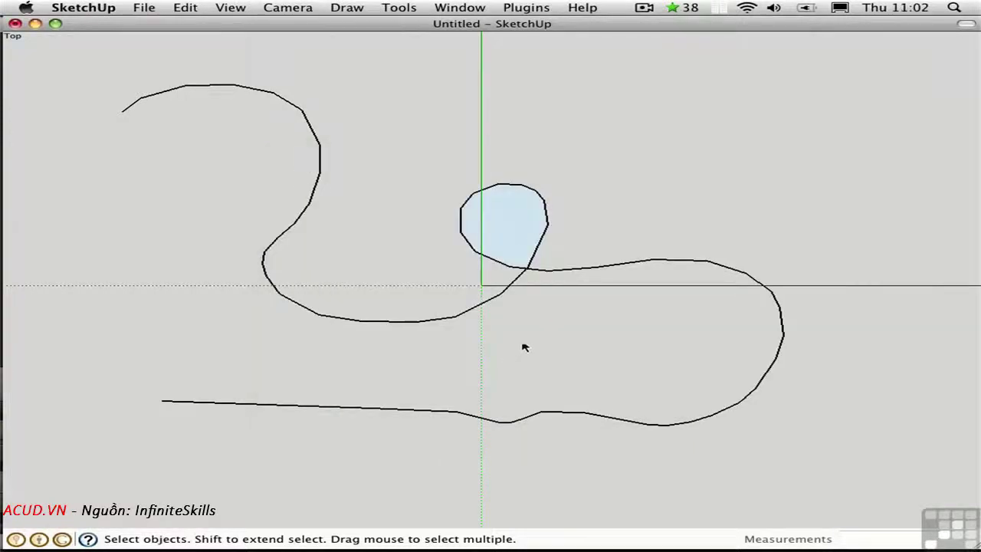
Weld all the exploded edges between the upper-left end and the crossing into one curve, leaving the curve open
left_click_drag(521, 341, 247, 280)
left_click_drag(354, 259, 81, 73, "shift")
left_click(525, 7)
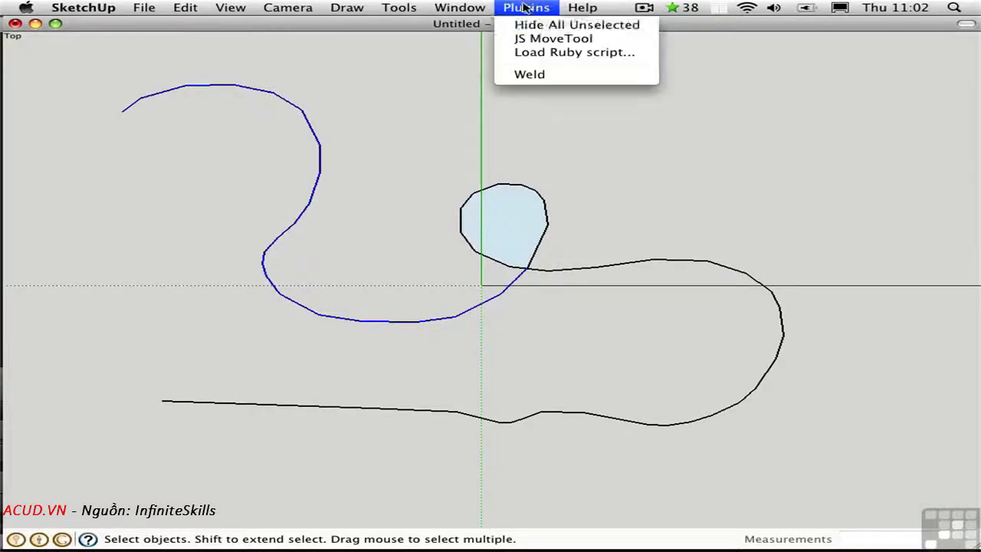
left_click(532, 75)
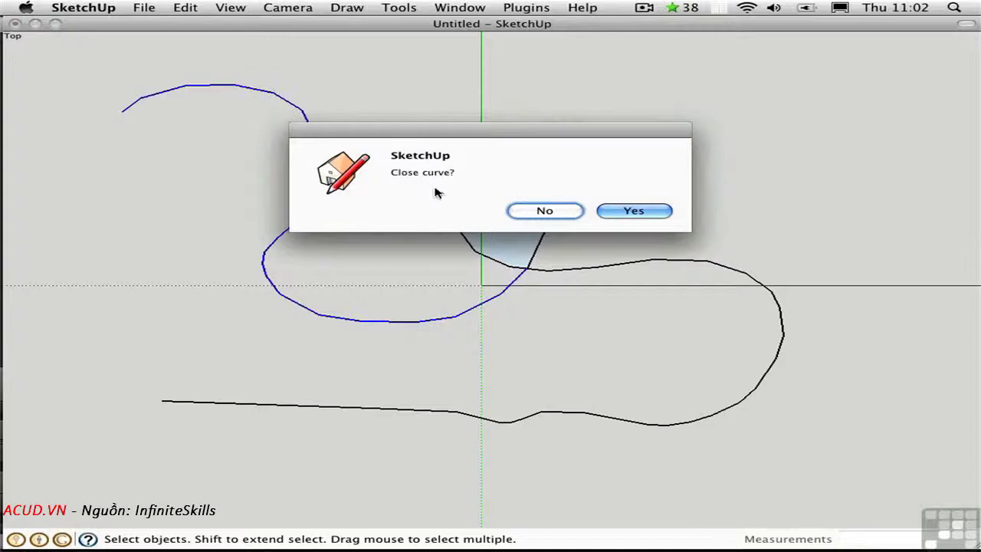
left_click(547, 213)
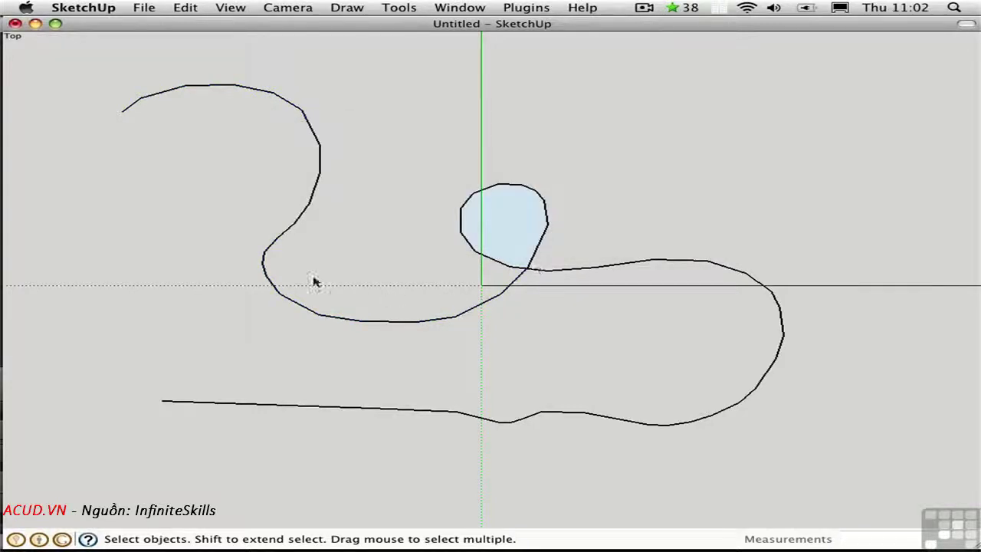
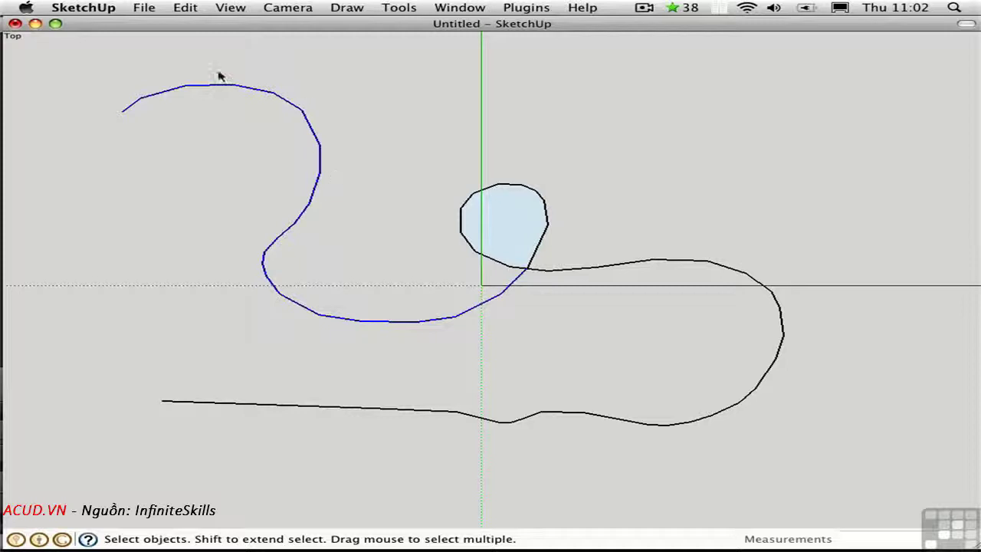
Draw an open polyline of five connected horizontal and vertical lines above and to the right of the freehand curve
key("l")
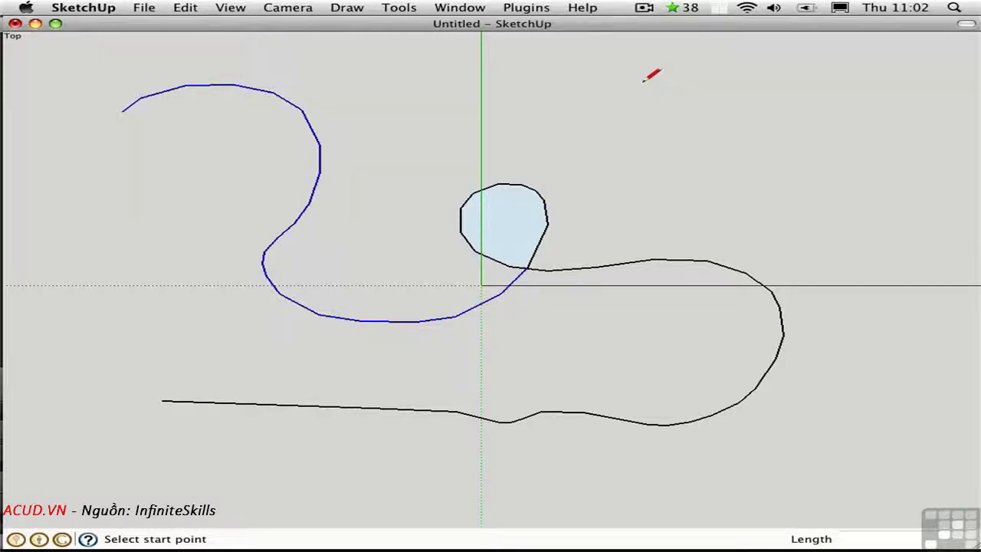
left_click(644, 79)
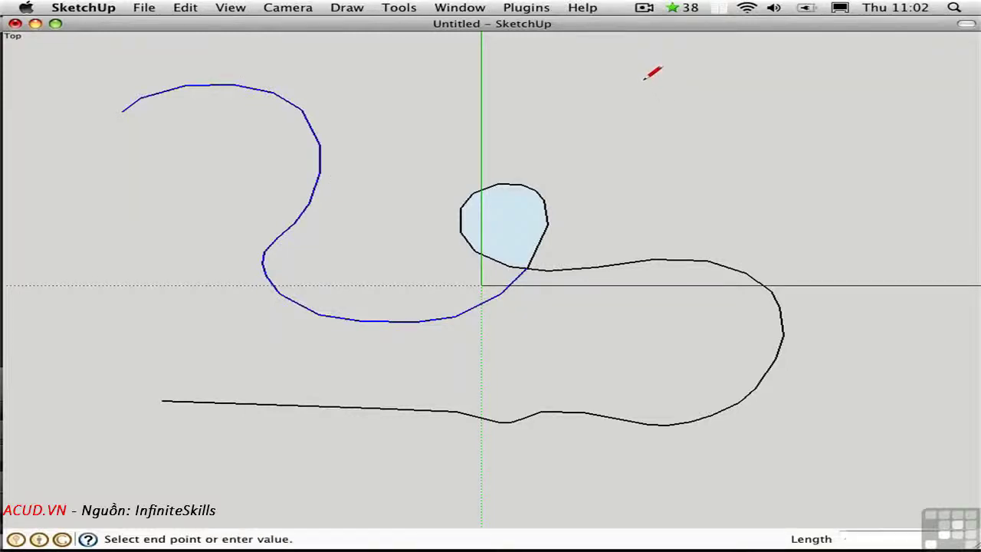
left_click(810, 80)
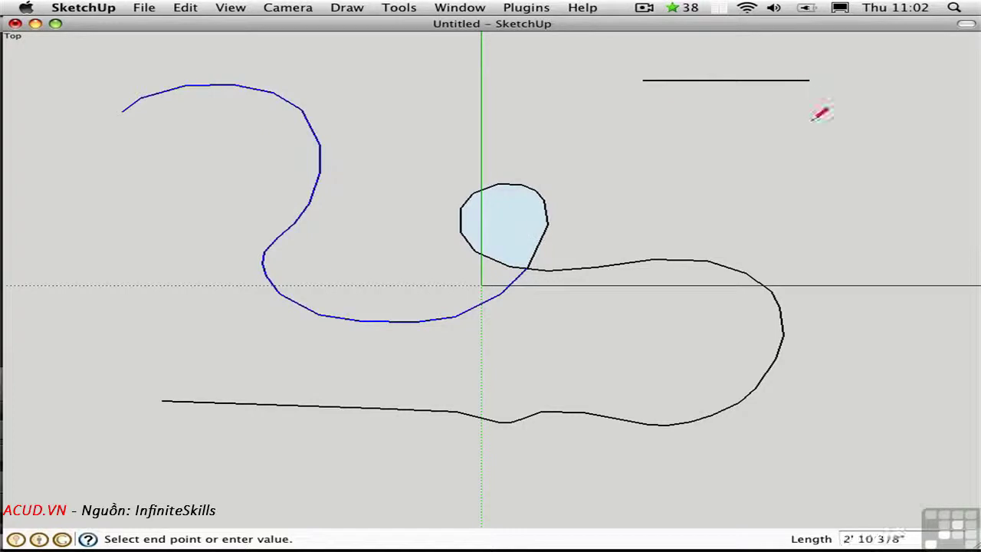
left_click(810, 225)
left_click(683, 226)
left_click(683, 123)
left_click(643, 124)
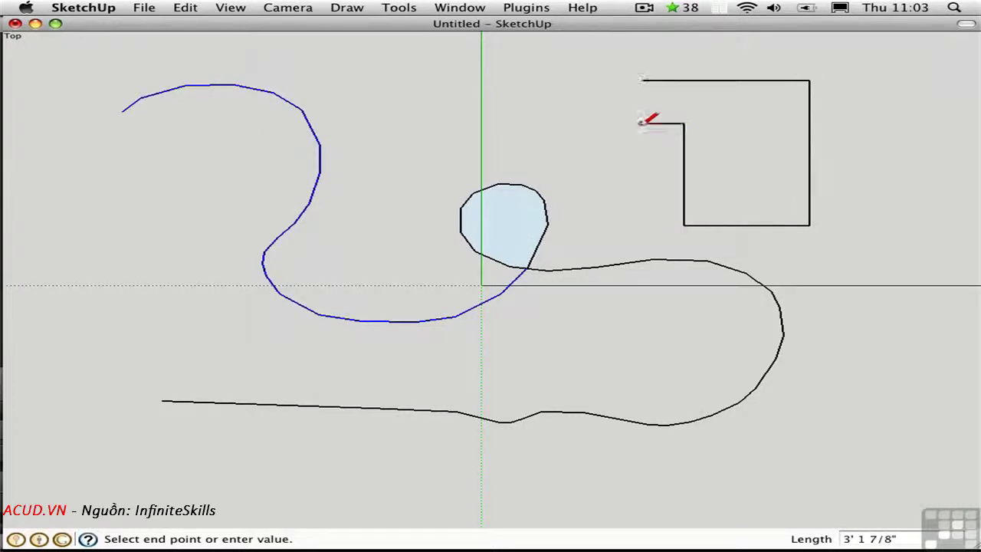
key("space")
Weld the five straight edges into one curve, closing the curve and finding faces for it
left_click(743, 234)
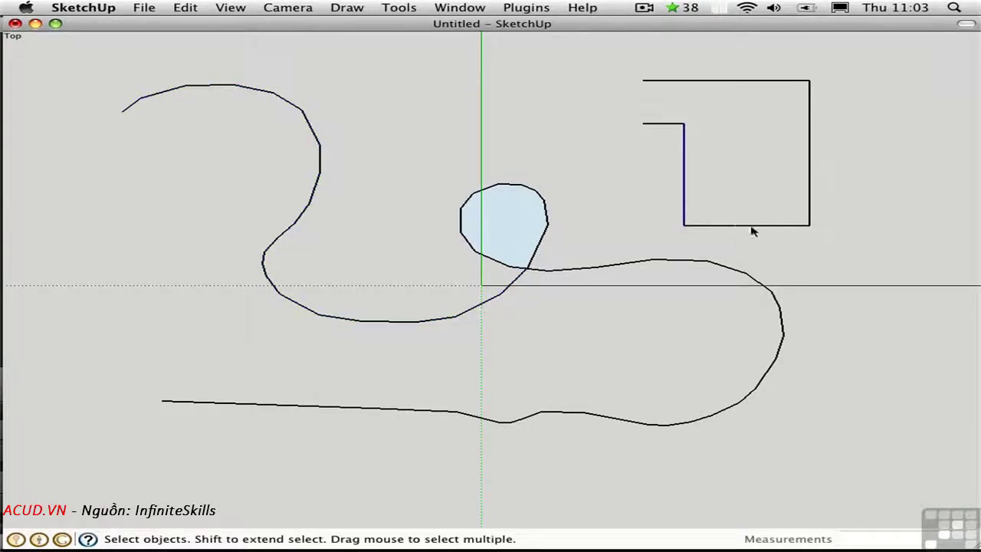
left_click(810, 219)
left_click_drag(825, 238, 607, 58)
left_click(525, 8)
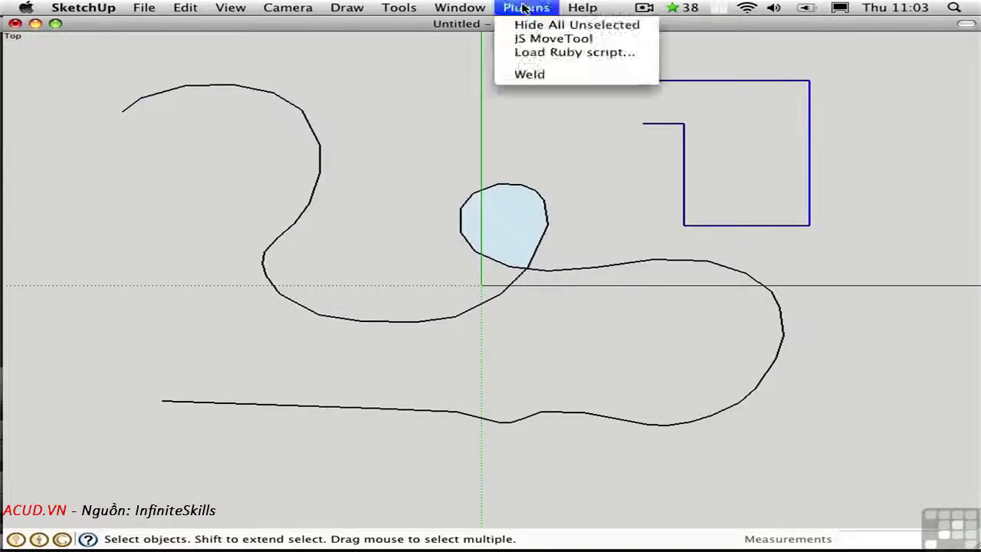
left_click(531, 74)
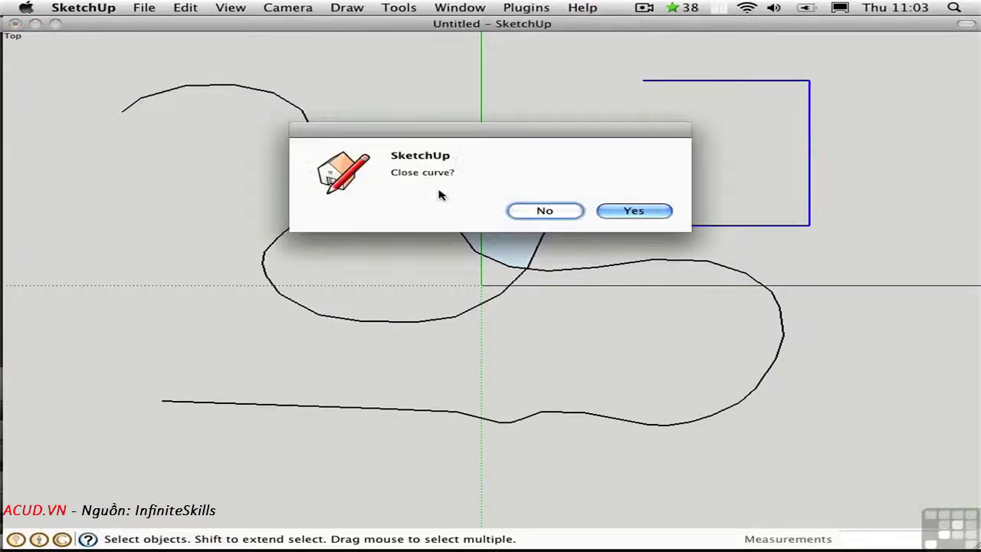
left_click(621, 213)
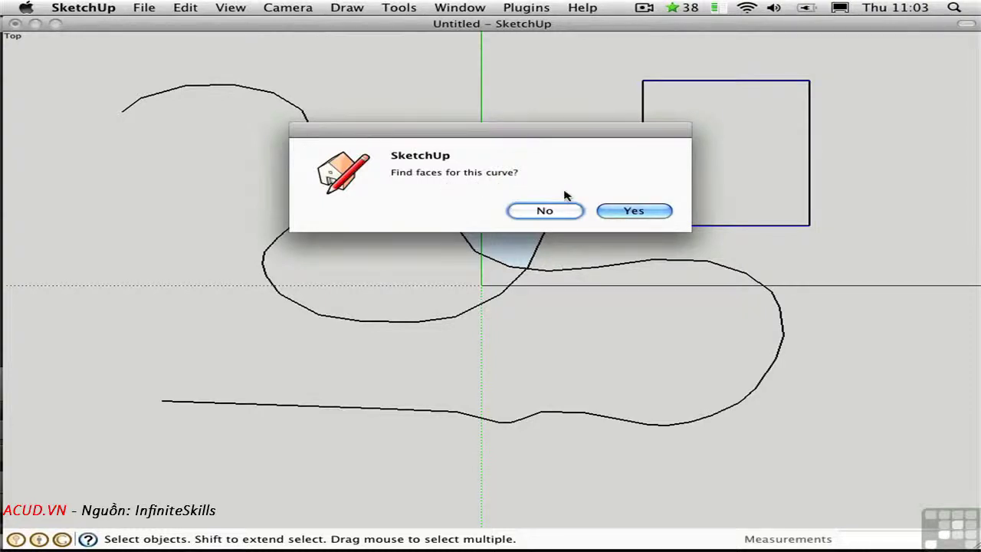
left_click(622, 212)
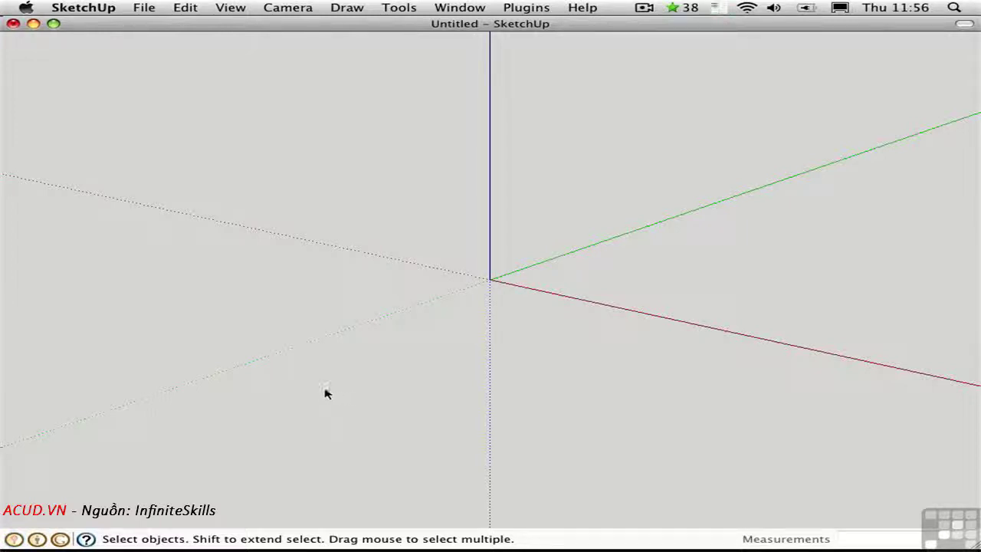
Draw two connected ground lines, the first parallel to the red axis and the second about 16' 4" along the green axis
key("l")
left_click(314, 376)
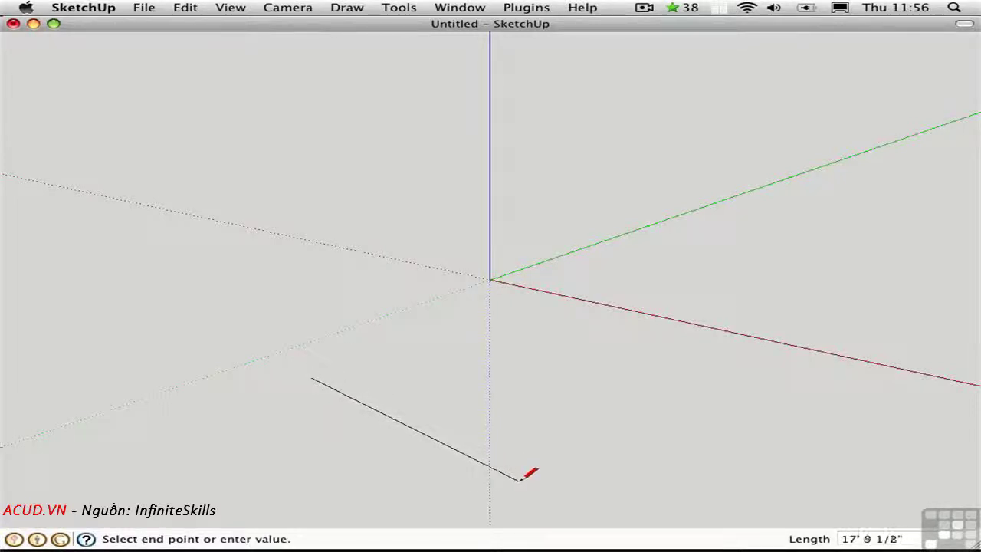
left_click(594, 470)
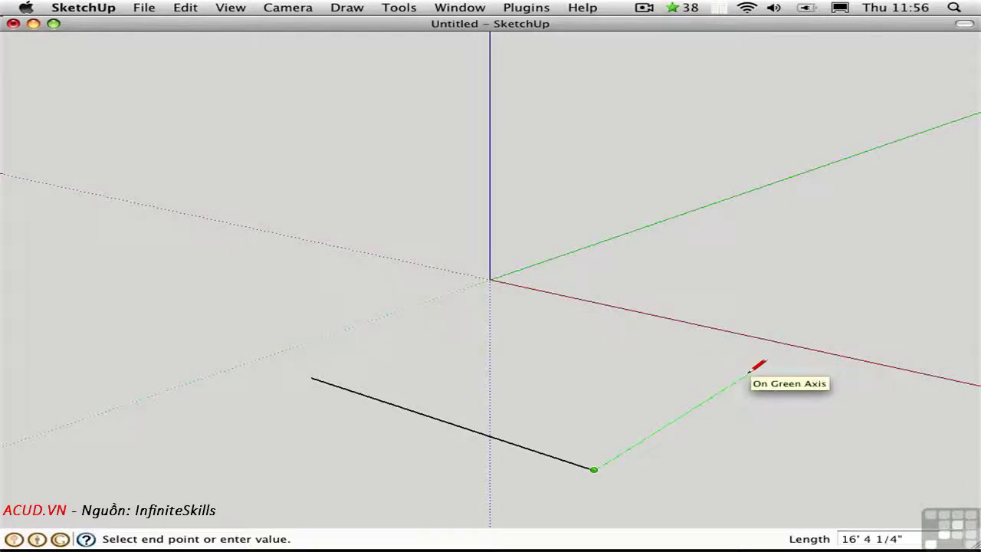
left_click(748, 374)
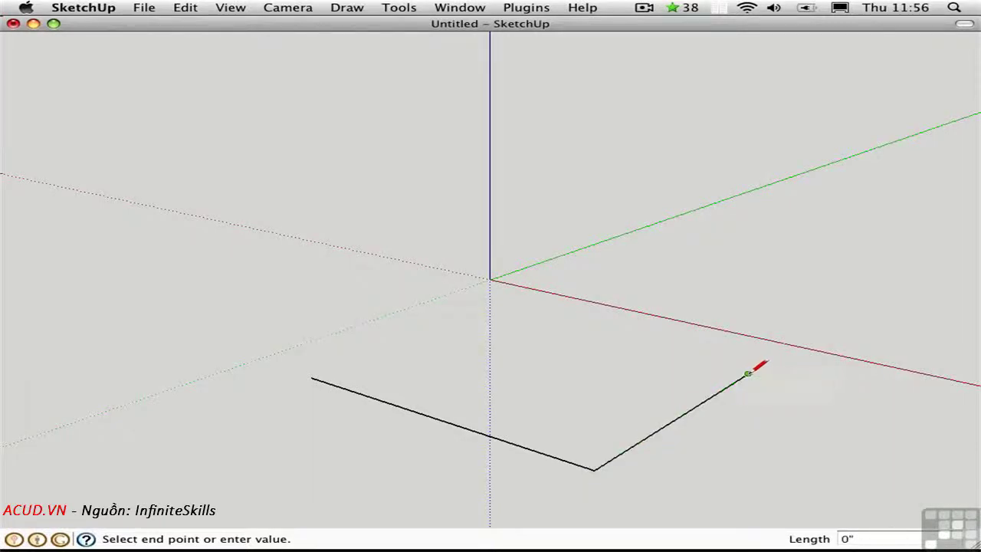
Close the outline with a vertical line, upper lines parallel to the green and red axes, and a vertical line down to the start point
left_click(770, 209)
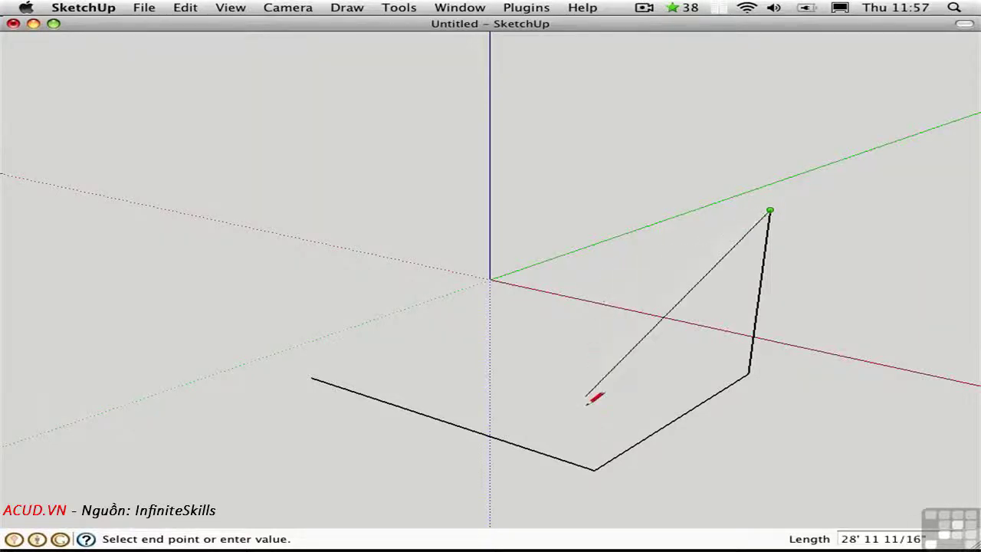
left_click(606, 272)
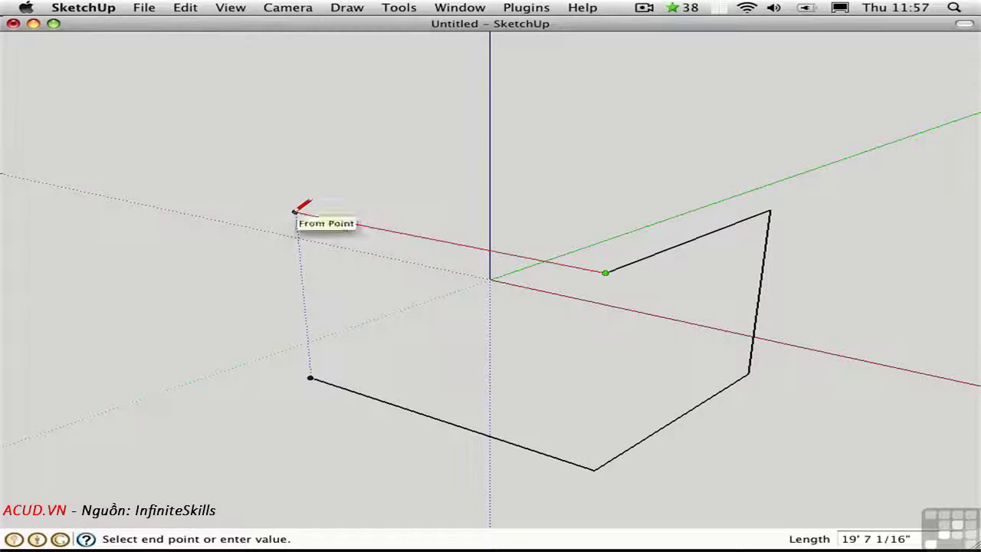
left_click(296, 212)
left_click(310, 378)
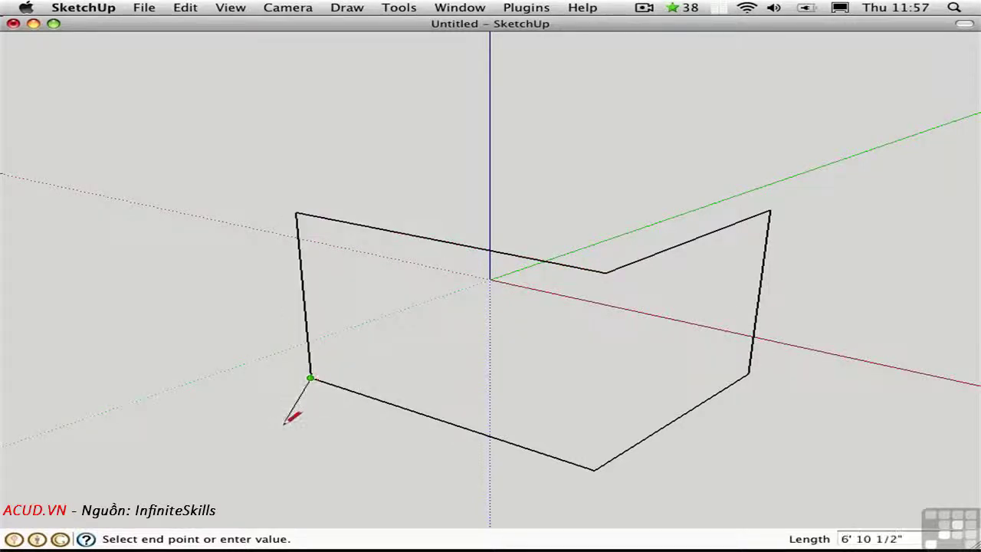
key("space")
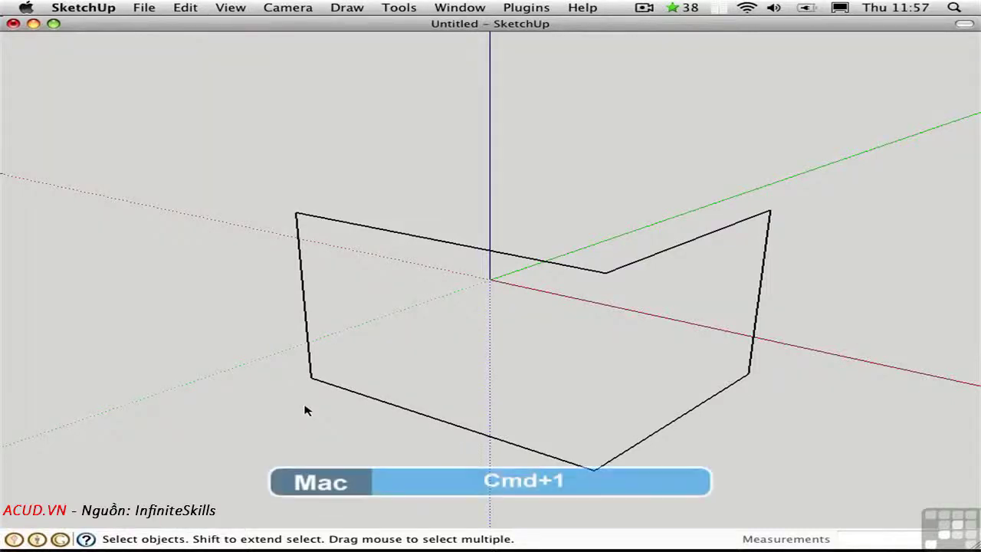
Examine the folded outline in the top, bottom, front and isometric standard views, including parallel projection
key("super+1")
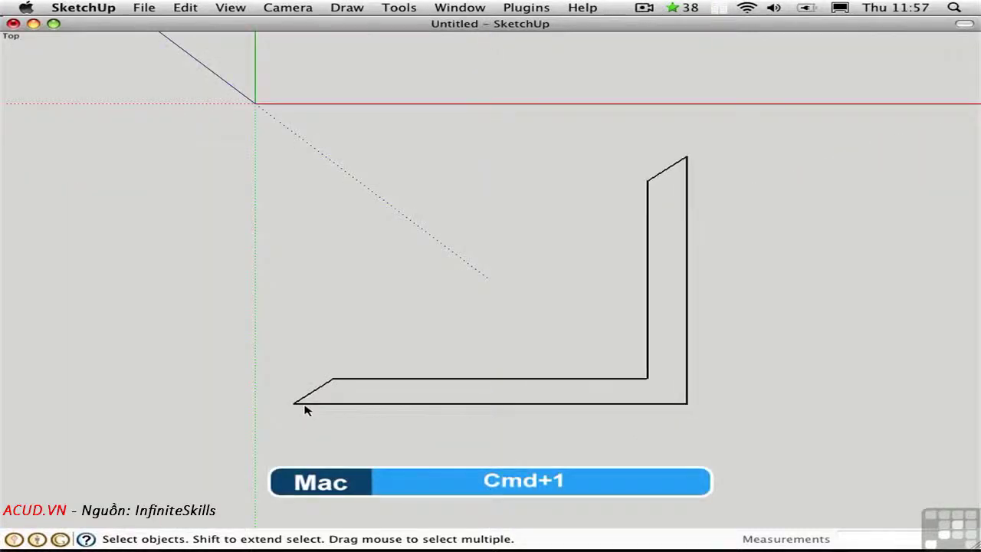
key("j")
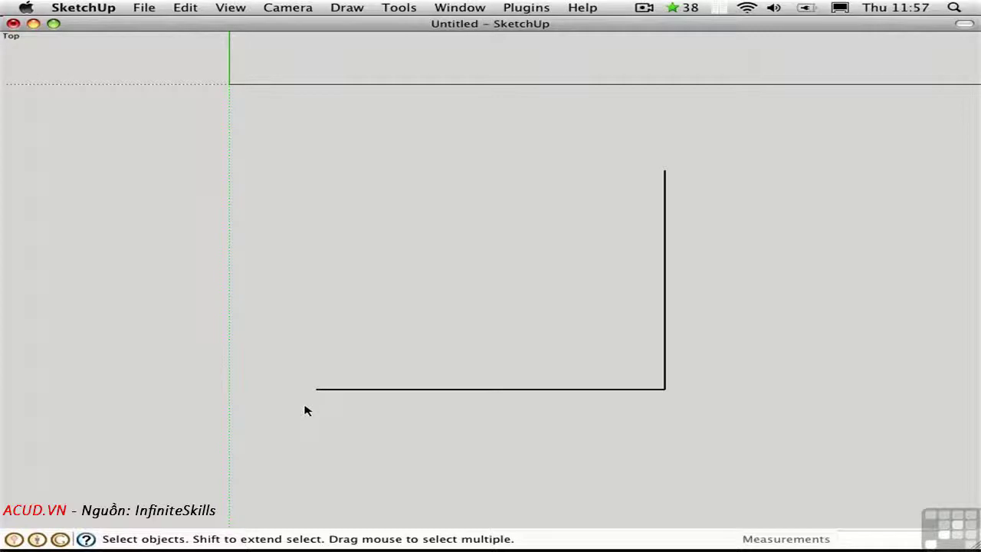
key("super+2")
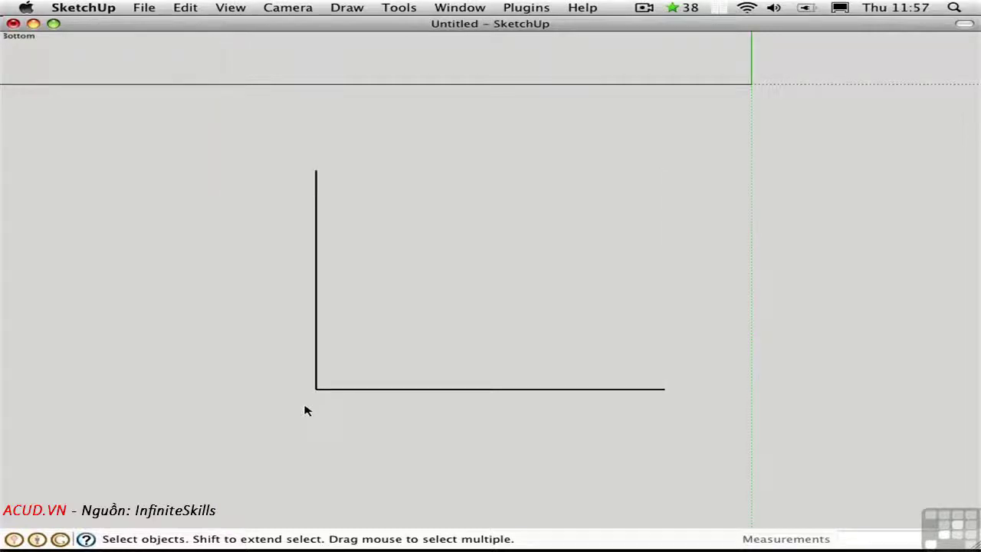
key("super+3")
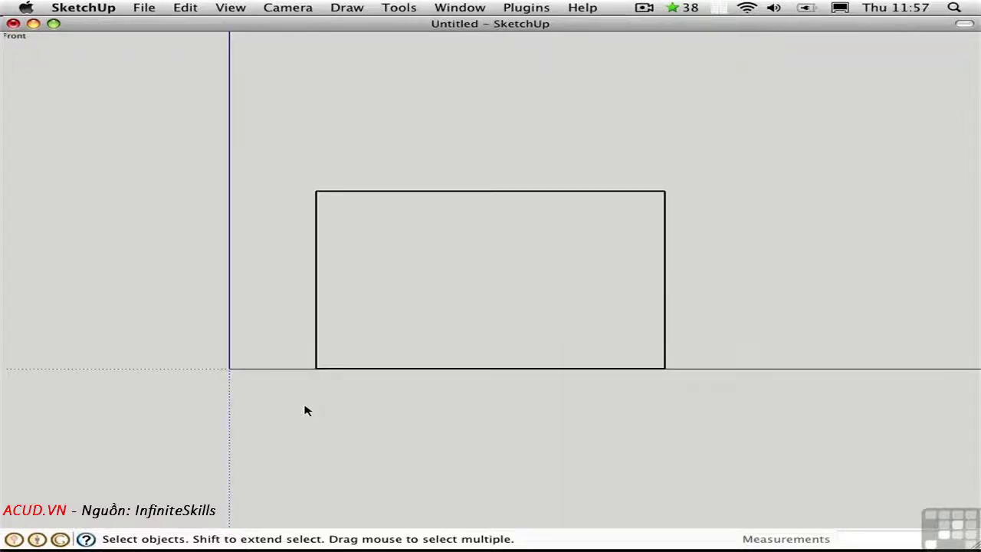
key("super+0")
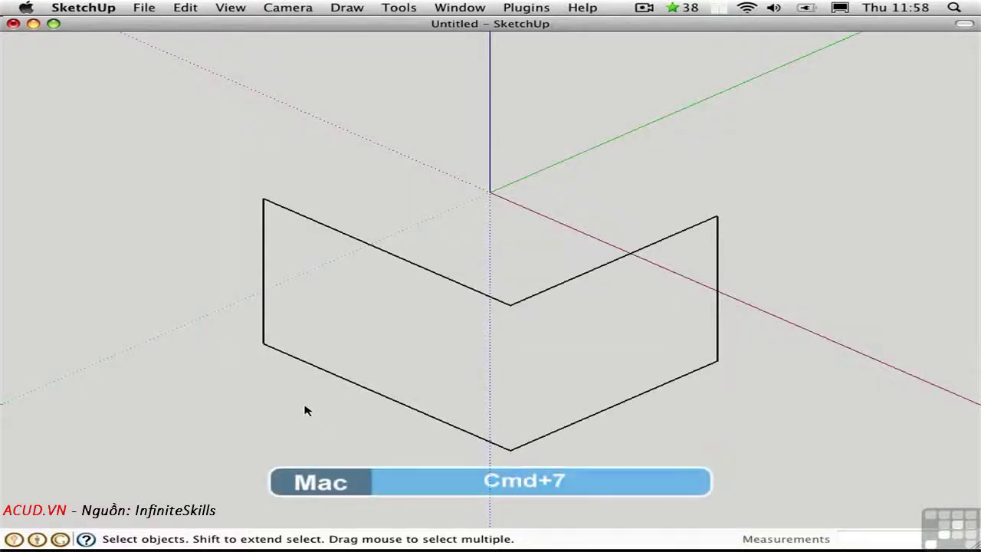
key("super+7")
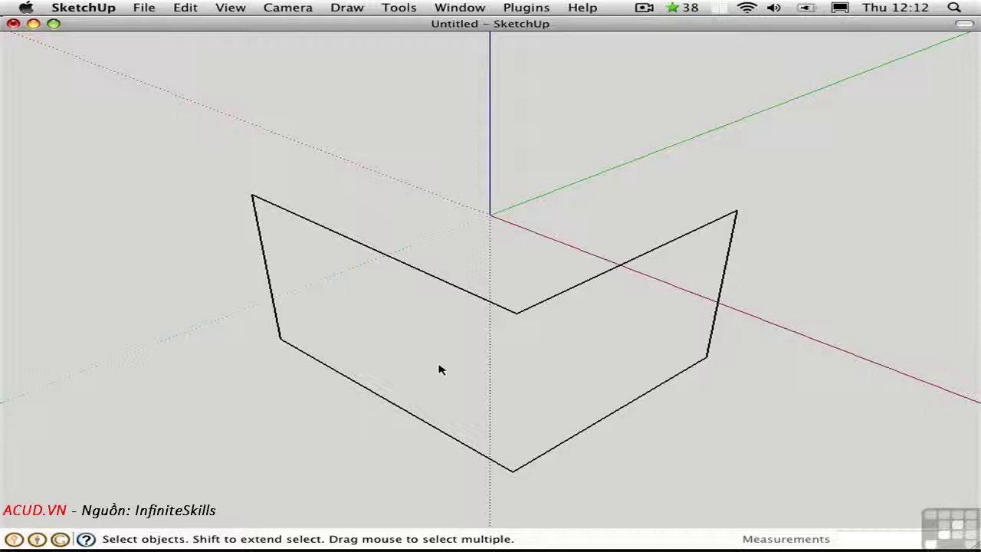
Draw a slanted line from the midpoint of the long lower edge to the upper edge above it
key("l")
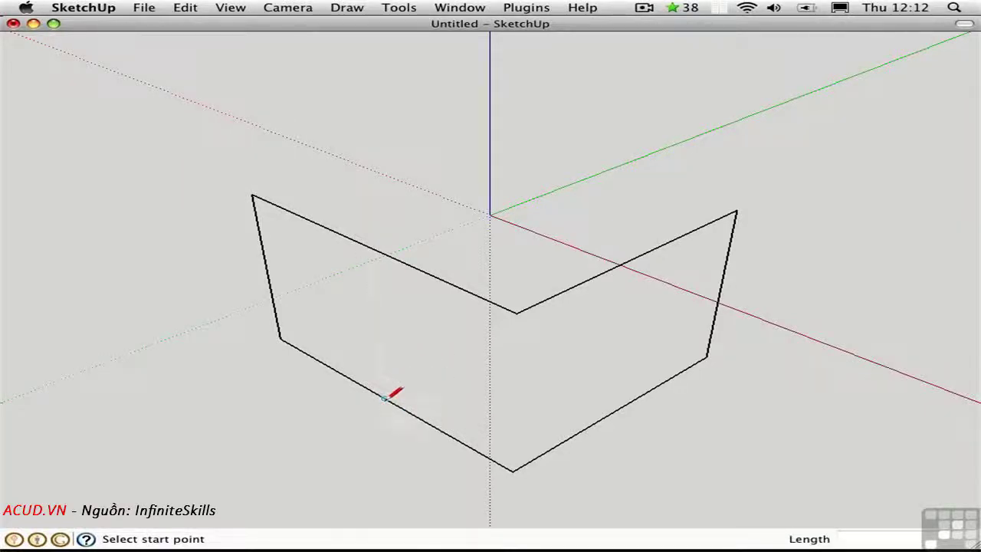
left_click(384, 398)
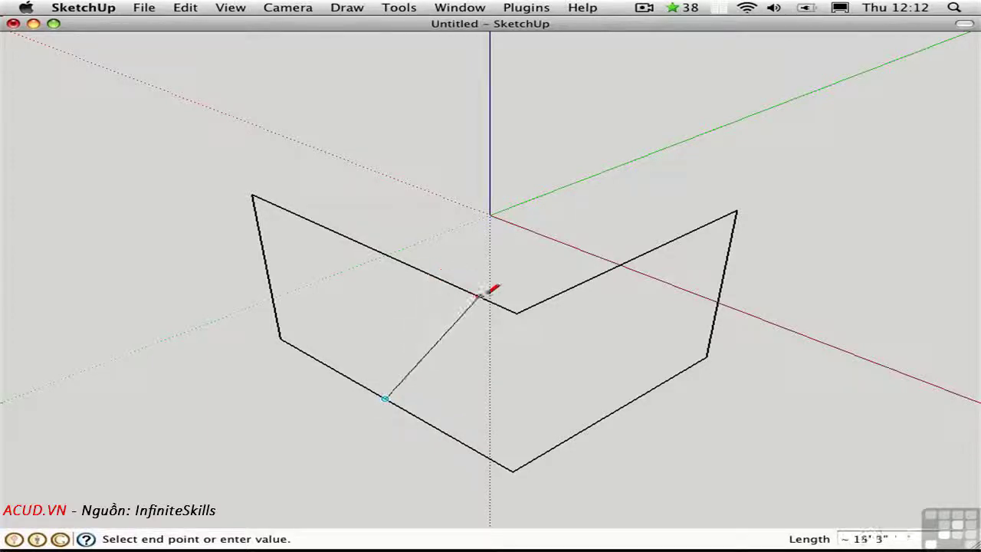
left_click(432, 274)
key("space")
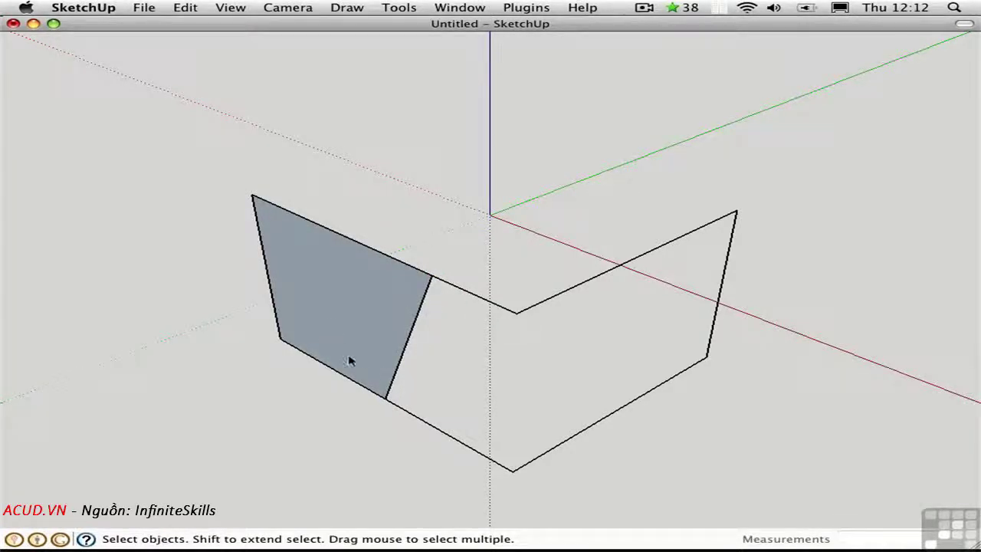
Reverse the face bounded by the slanted line and the left vertical edge
left_click(364, 319)
right_click(367, 300)
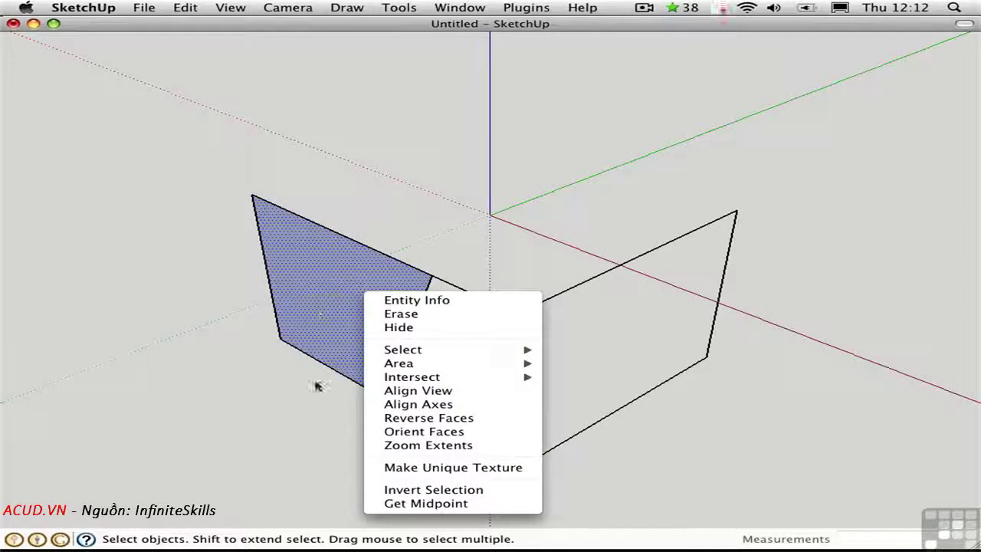
left_click(394, 421)
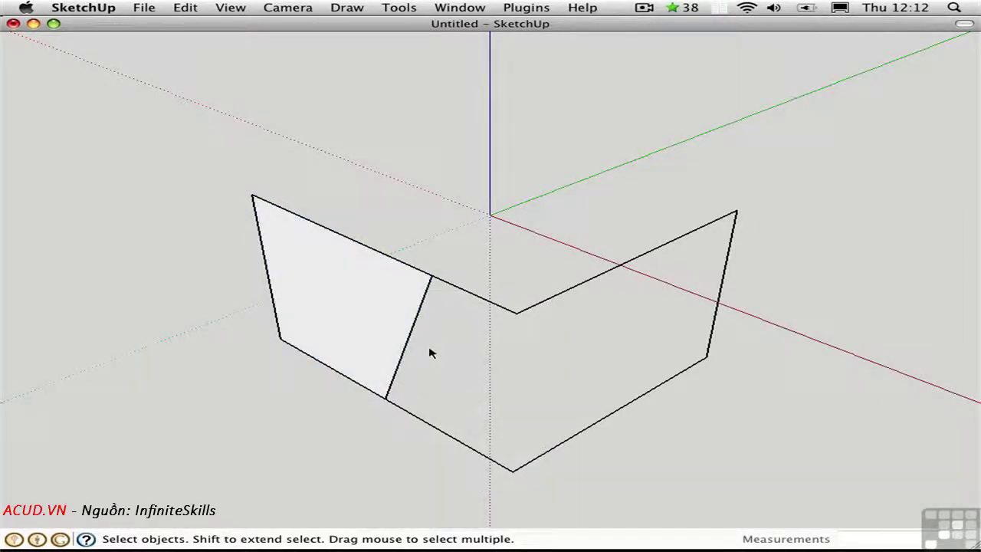
Draw the vertical corner edge connecting the outline's upper and lower fold points
key("l")
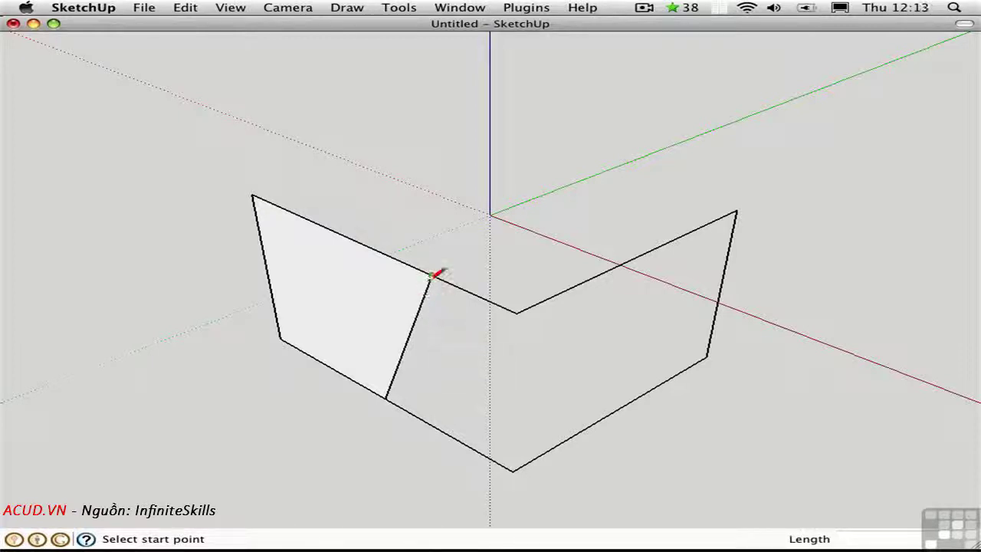
left_click(516, 313)
left_click(513, 471)
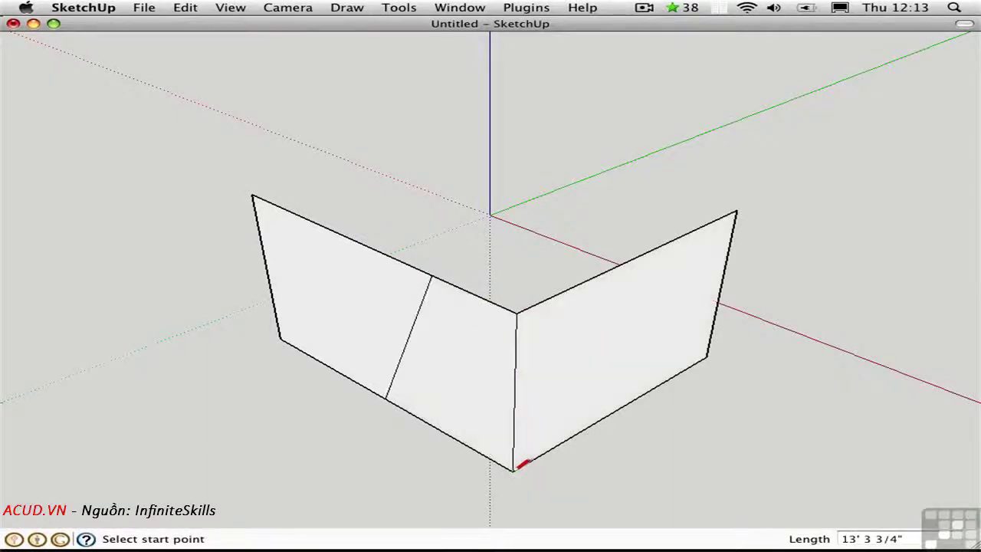
Divide the left panel with a line about 7' 7" long from the corner edge's midpoint to the slanted line, and another to the left edge
left_click(515, 399)
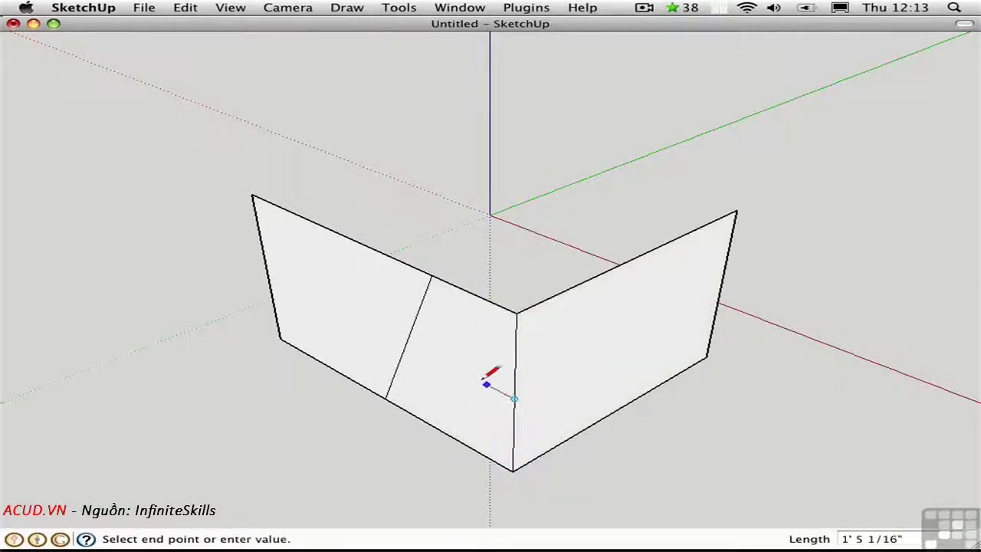
left_click(407, 345)
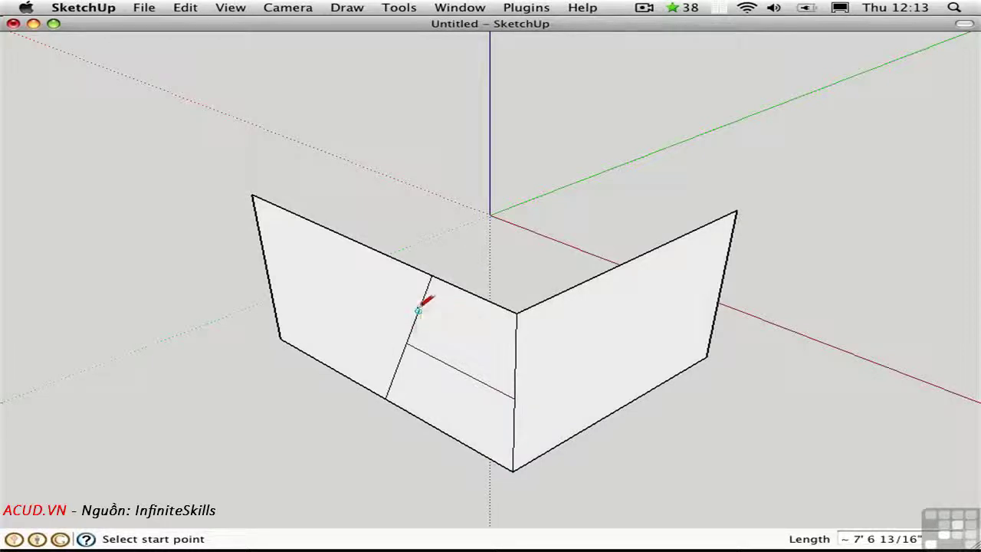
left_click(418, 310)
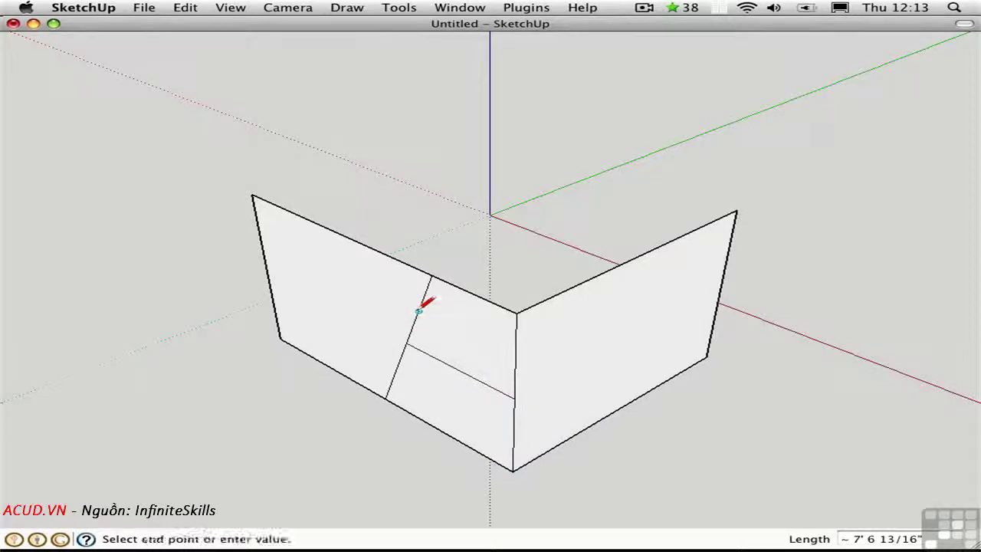
left_click(266, 271)
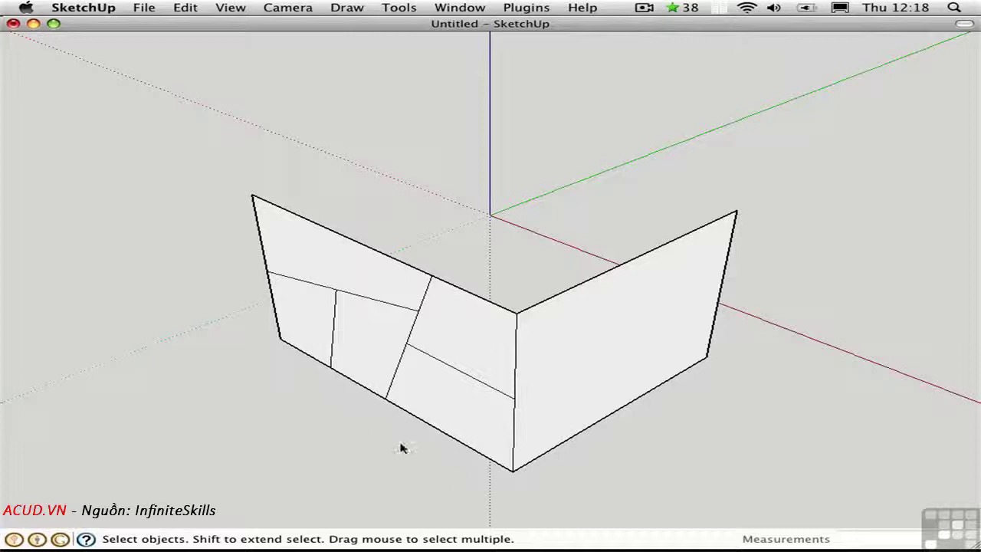
Rotate both panels with all their faces and edges by about 40.7 degrees horizontally around the left panel's outer lower corner
left_click_drag(795, 500, 172, 108)
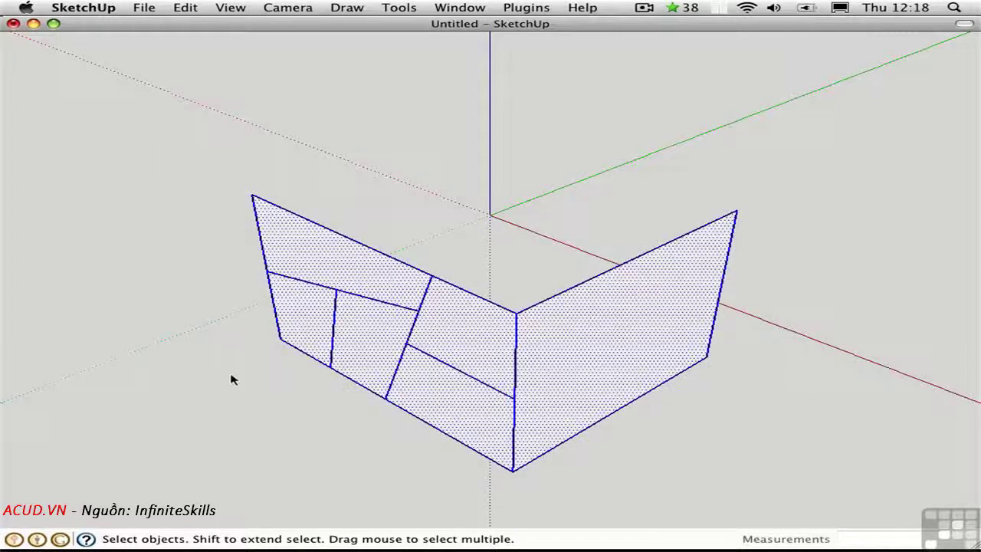
key("q")
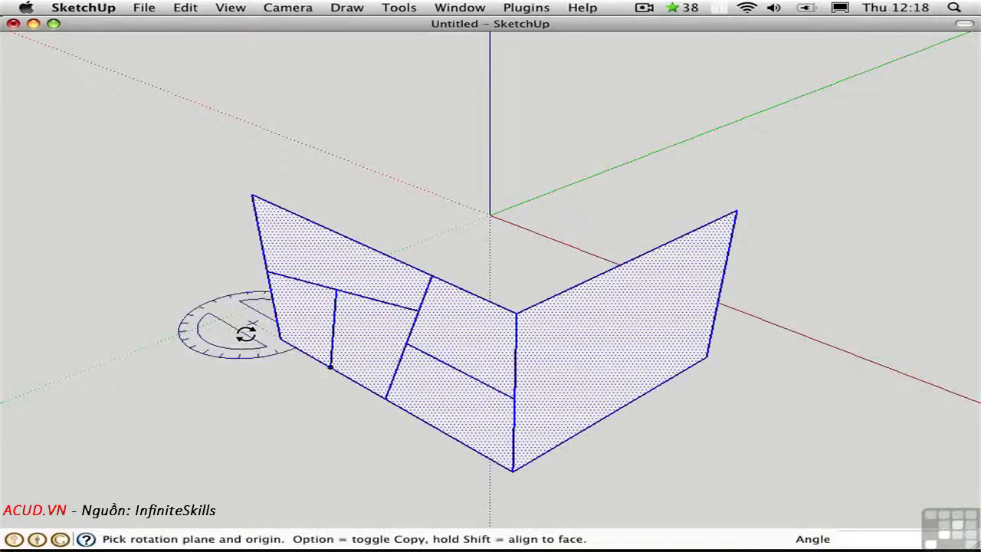
left_click(281, 338)
left_click(386, 397)
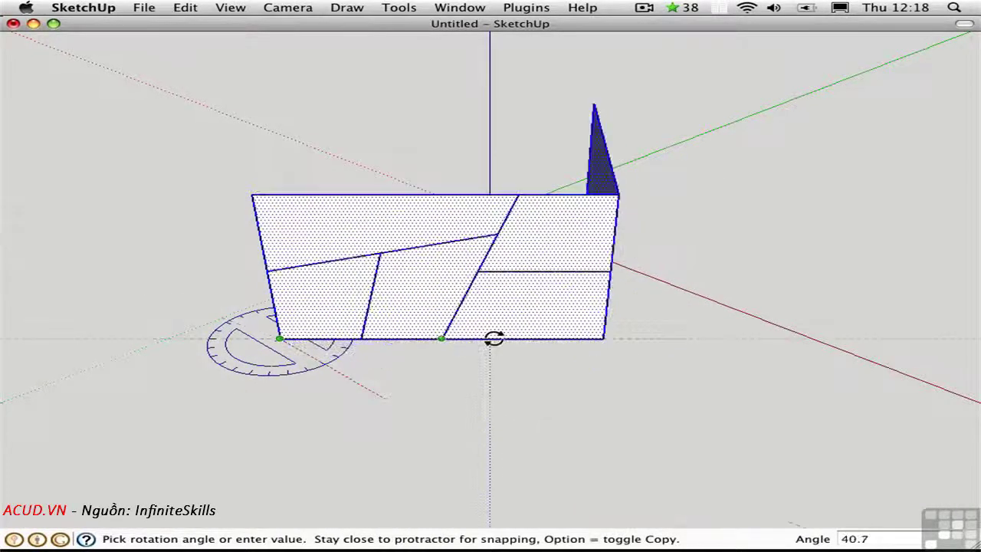
left_click(508, 333)
key("space")
left_click(444, 422)
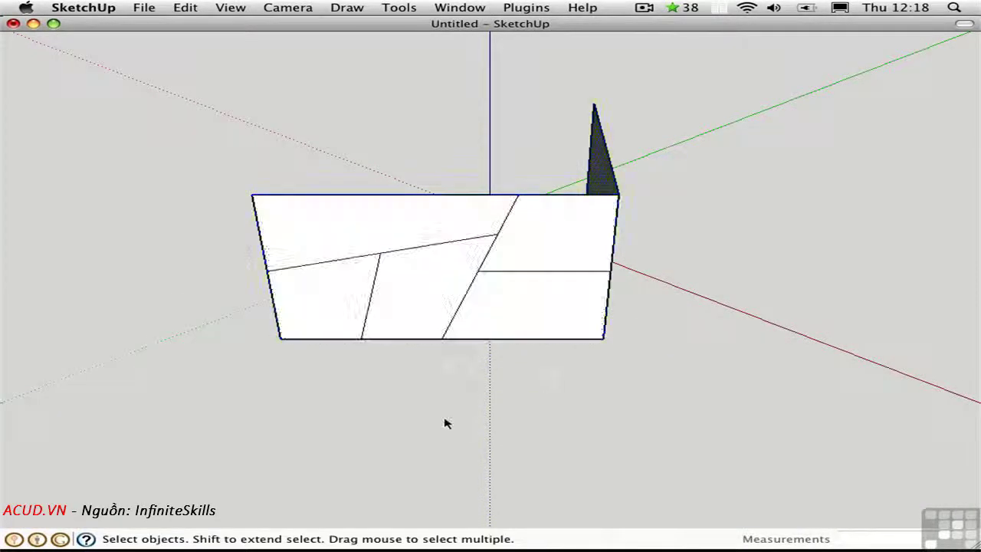
Draw a line from a free point in front of the left panel to that panel's lower edge
middle_click_drag(444, 423, 205, 362)
key("l")
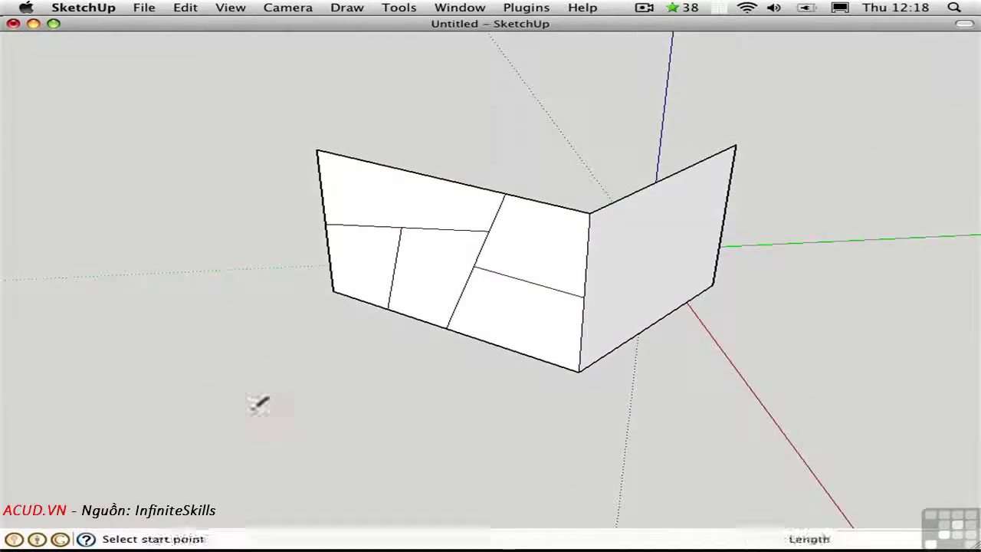
left_click(236, 413)
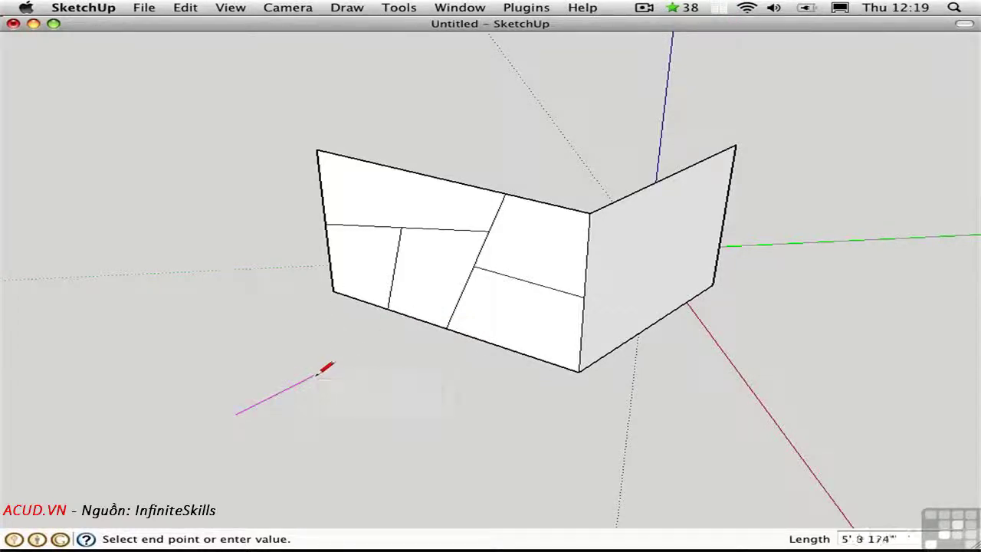
left_click(424, 320)
key("space")
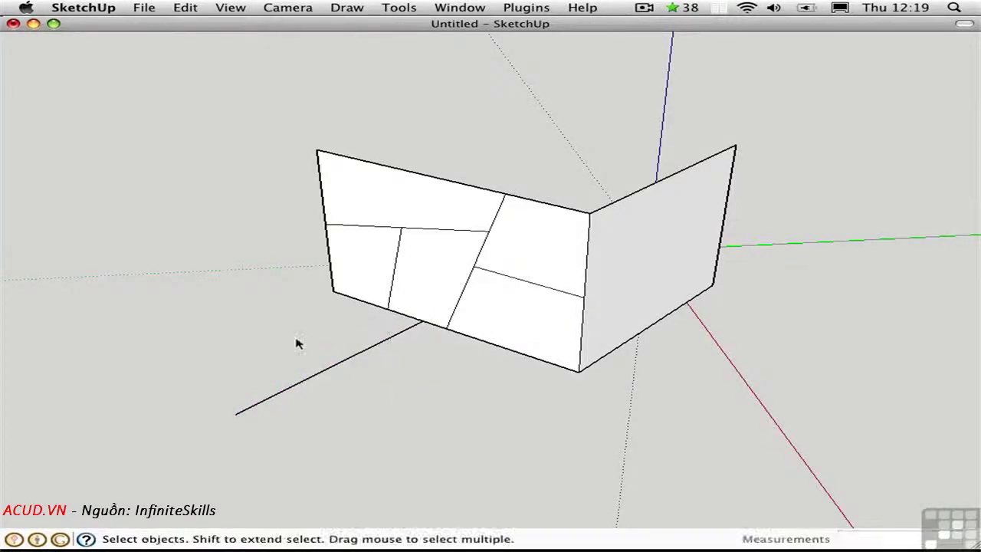
Draw a separate line about 17' 4" long in front of the right panel, parallel to its lower edge
mouse_move(296, 329)
middle_mouse_down()
mouse_move(460, 464)
mouse_move(505, 488)
mouse_move(306, 394)
mouse_move(363, 410)
middle_mouse_up()
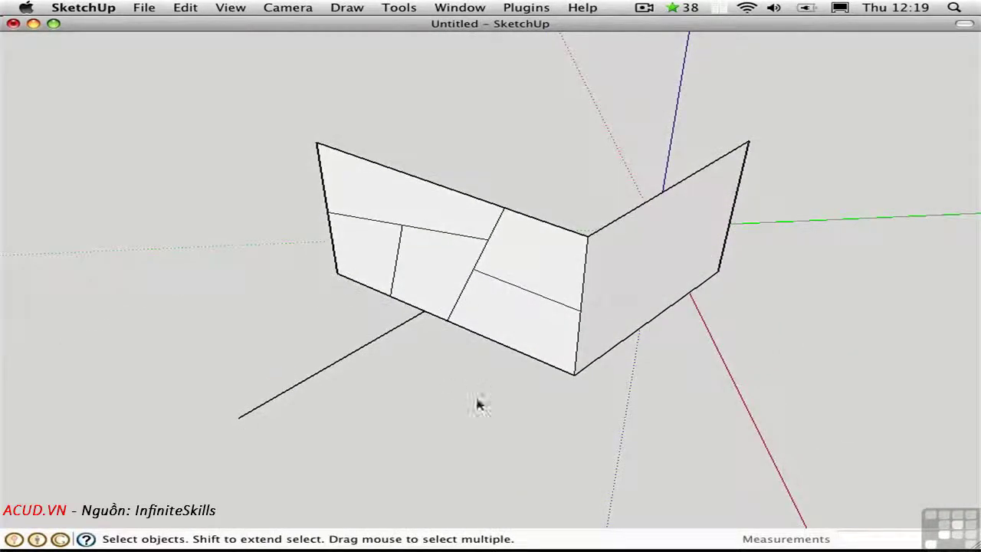
key("l")
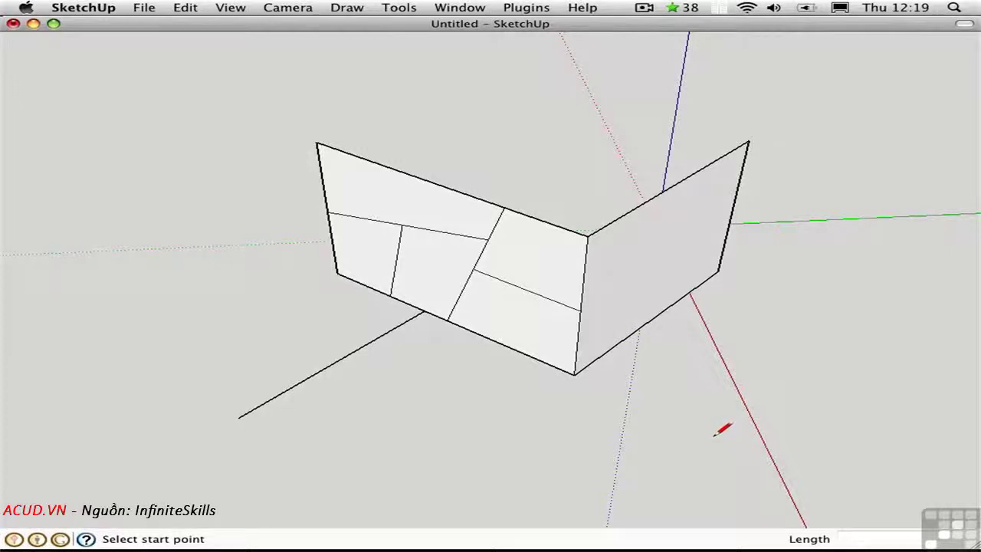
left_click(716, 429)
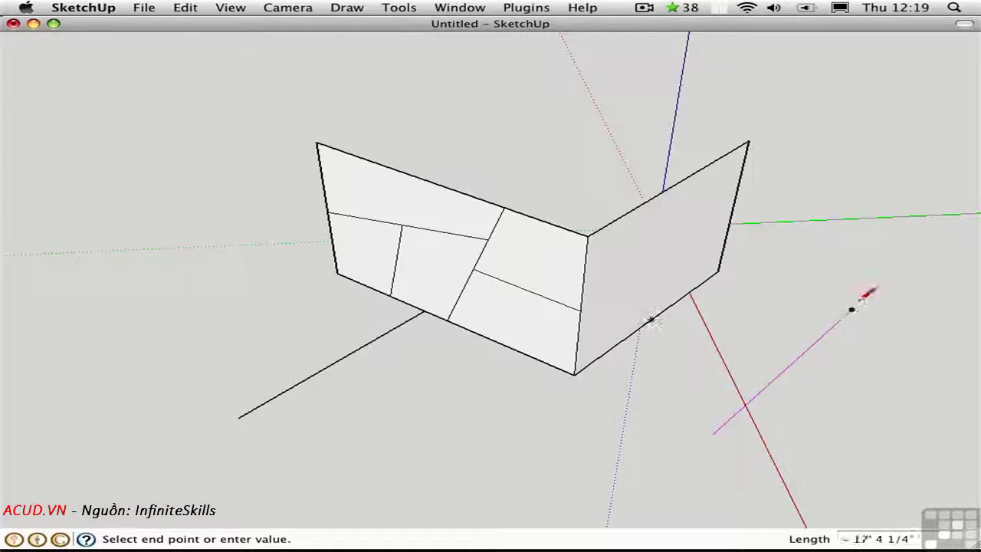
key("space")
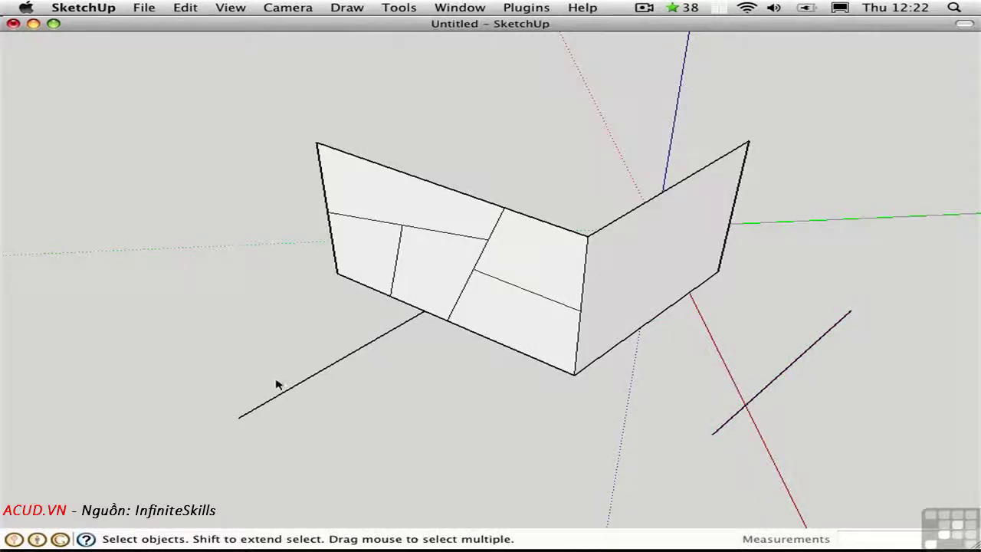
Draw a line from a point on the line meeting the left panel's lower edge up to that panel's upper edge
key("l")
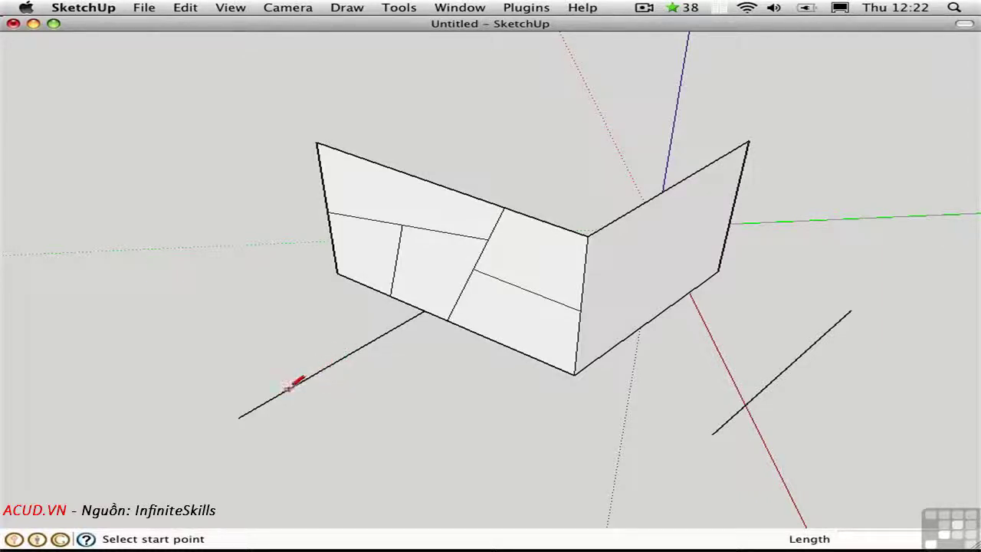
left_click(285, 391)
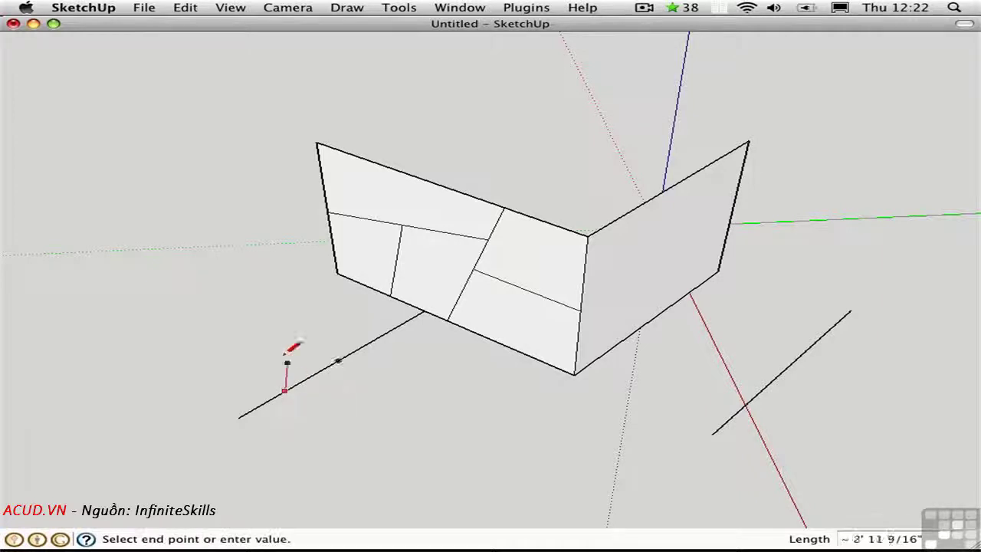
left_click(385, 167)
key("space")
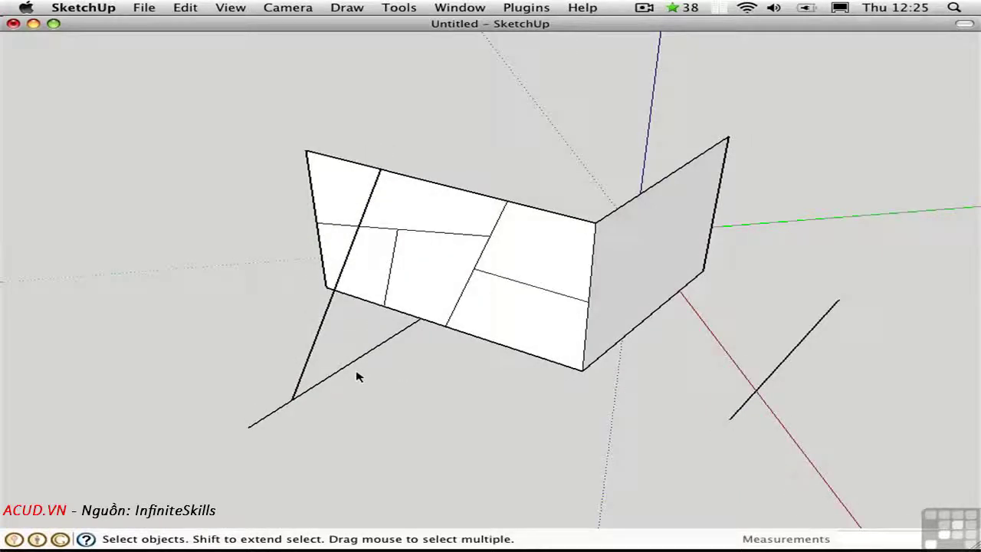
Draw a second line from the same ground line to a point on the left panel's upper face
key("l")
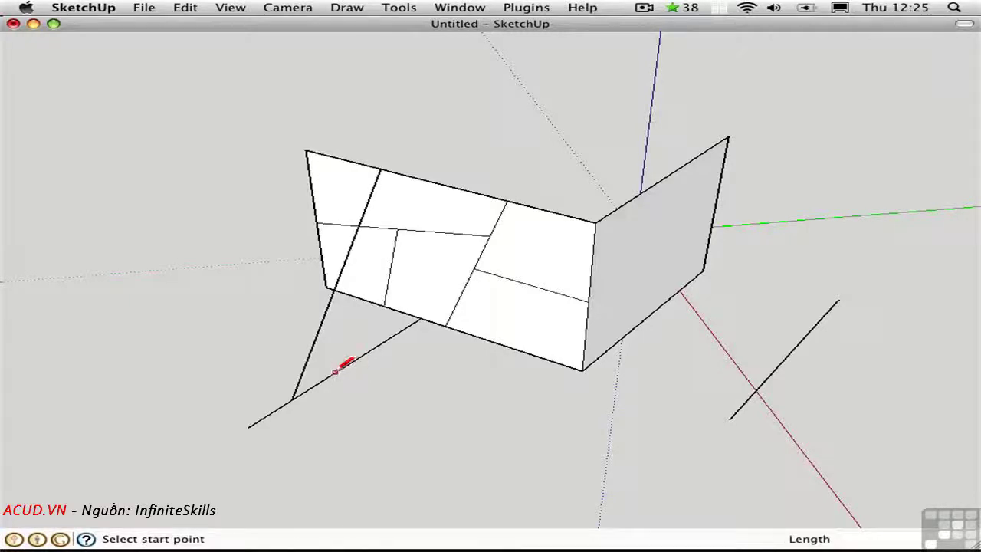
left_click(335, 372)
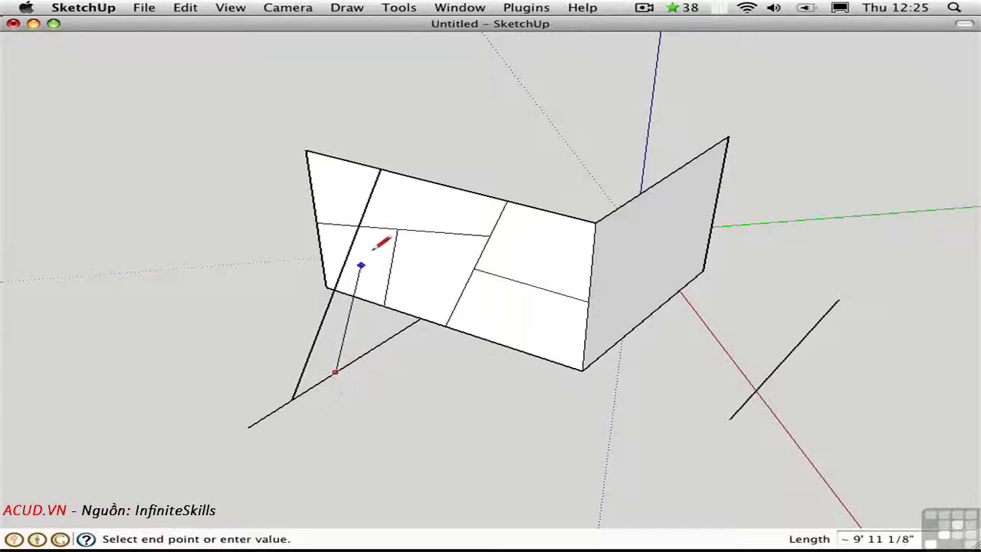
left_click(438, 207)
key("space")
middle_click_drag(337, 232, 526, 217)
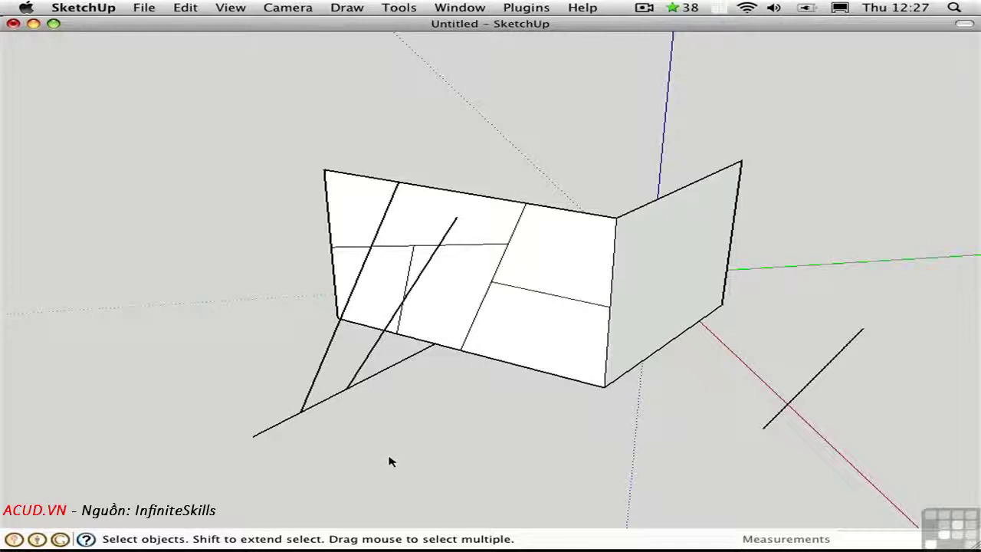
Draw two crossing lines in front of the panels, a long one parallel to the green axis and a shorter slanted one
key("l")
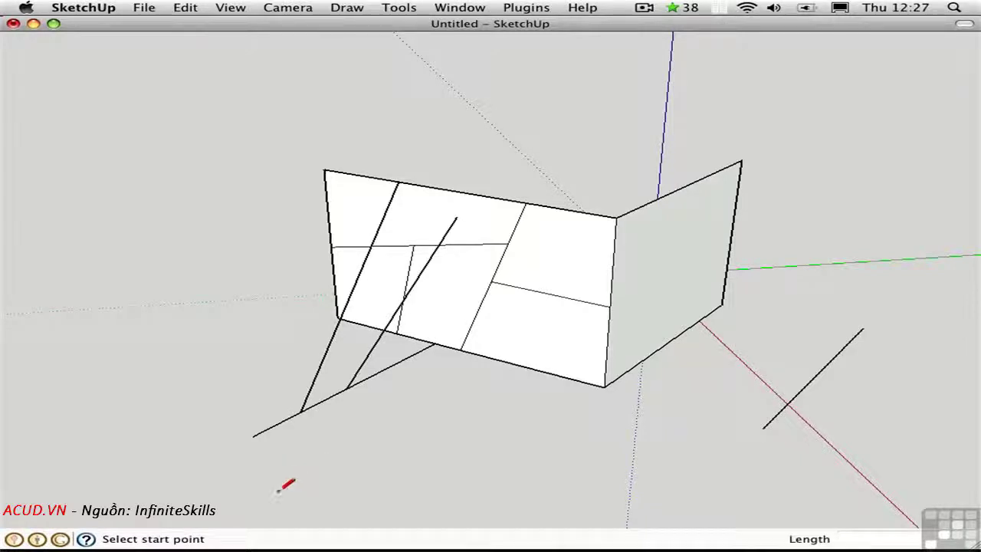
left_click(280, 490)
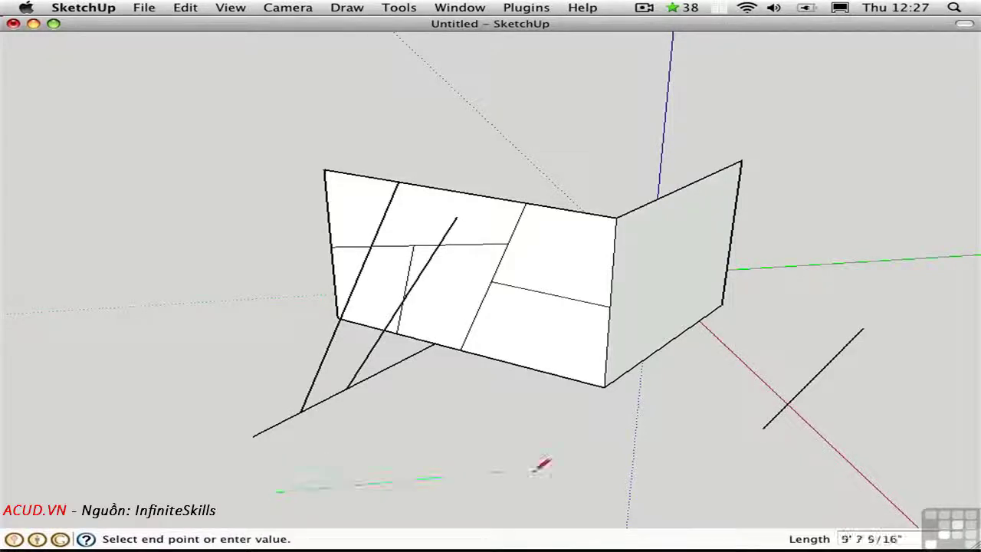
left_click(703, 453)
key("space")
key("l")
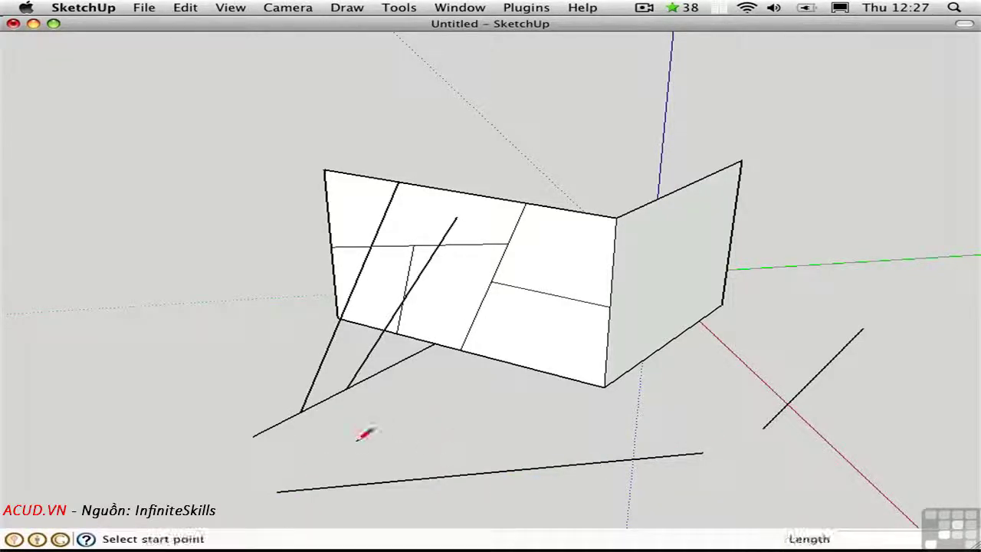
left_click(363, 438)
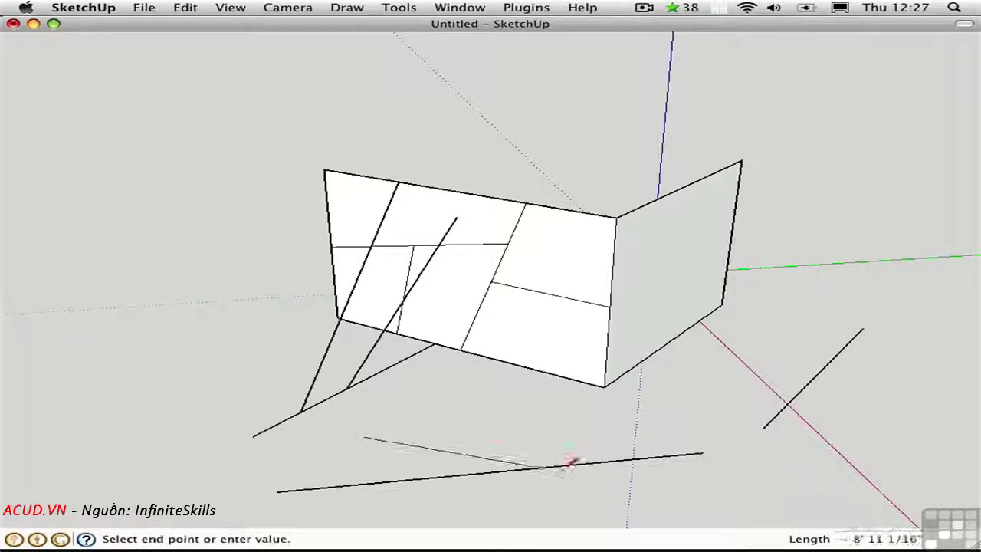
left_click(607, 493)
key("space")
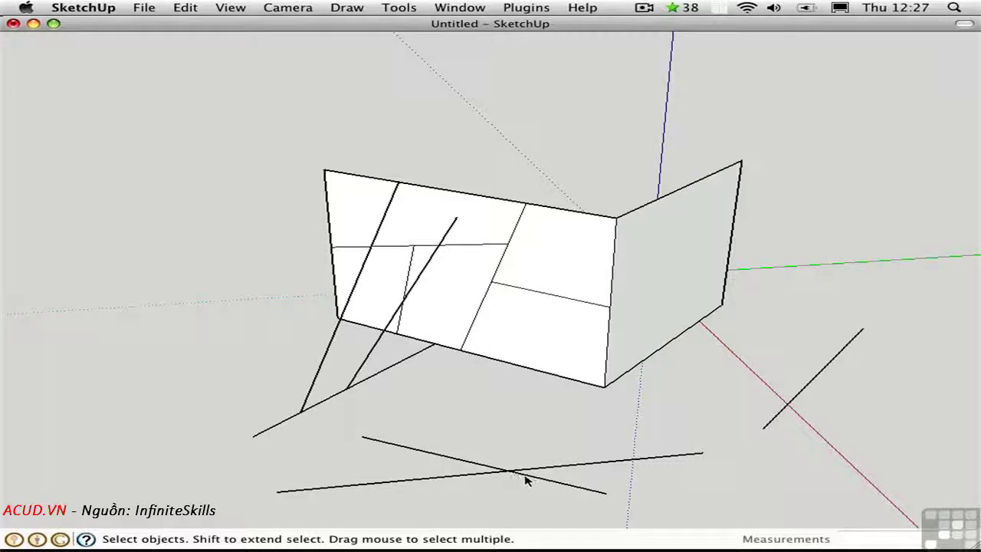
Check the snap point where the two free lines cross, and delete the shorter crossing line
left_click(527, 479)
key("l")
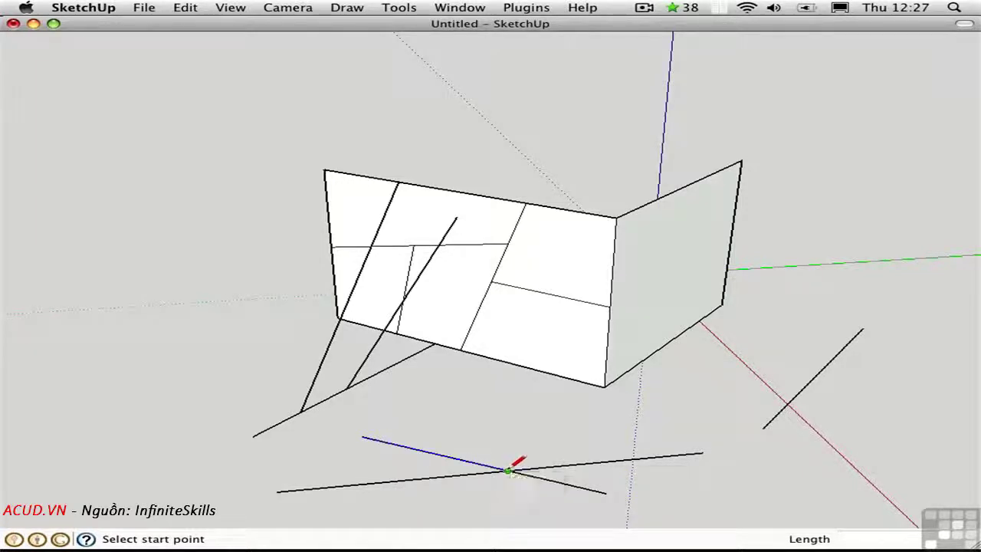
left_click(509, 469)
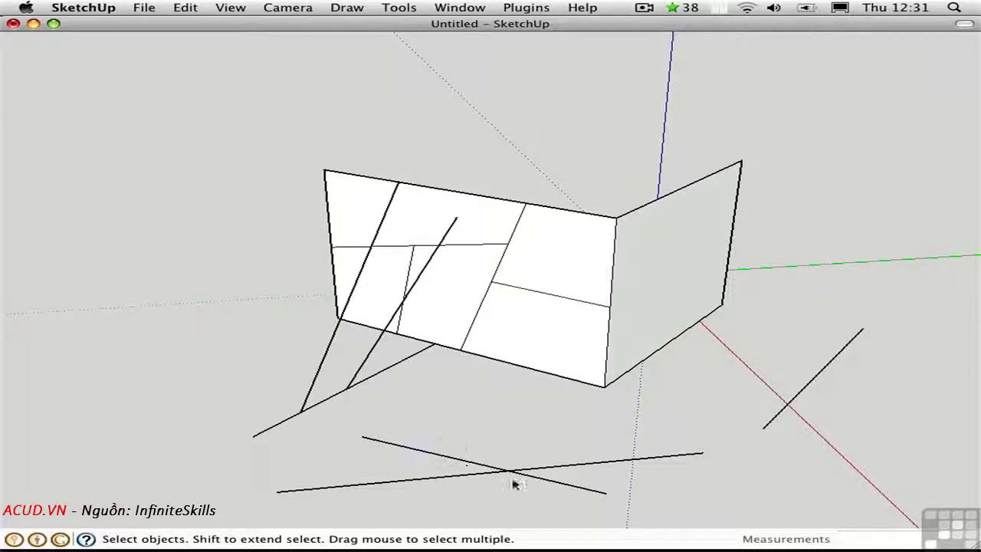
left_click(536, 477)
key("Delete")
Move the remaining long line about 11' so that it passes through both panels
left_click(469, 475)
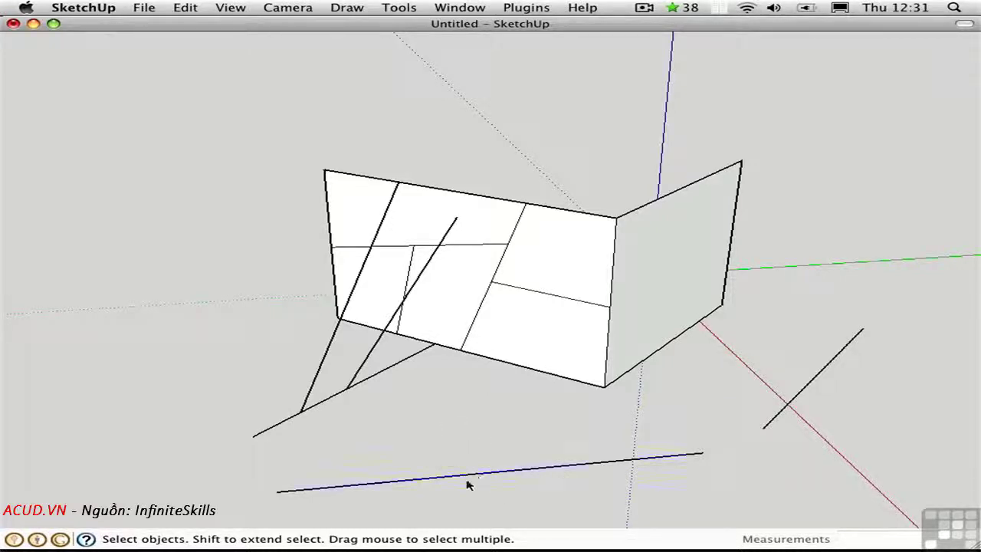
key("m")
left_click(214, 470)
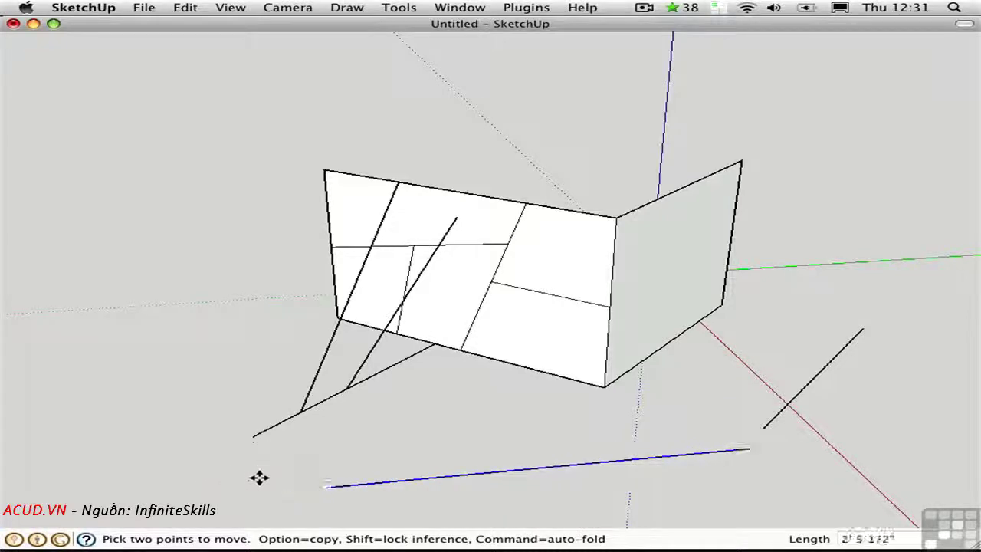
left_click(163, 376)
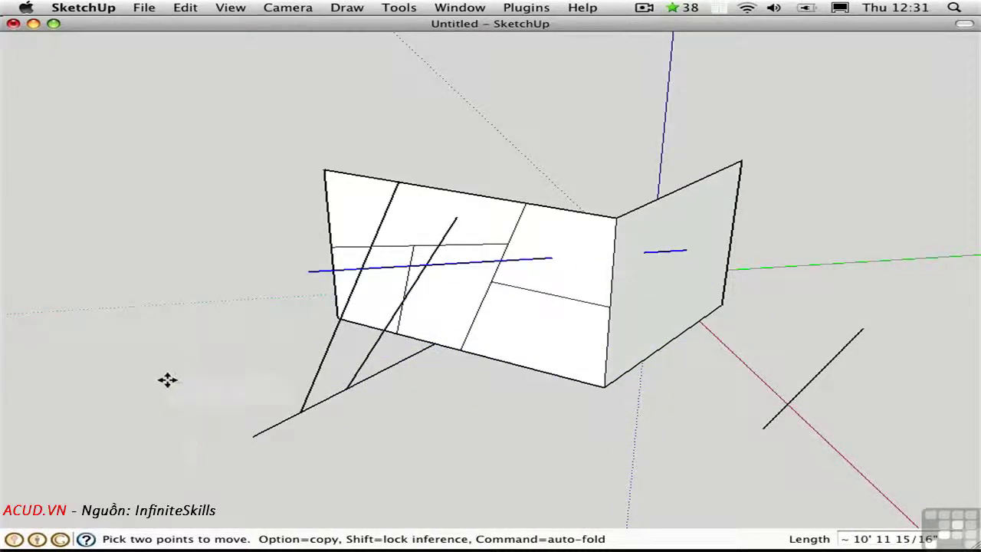
key("space")
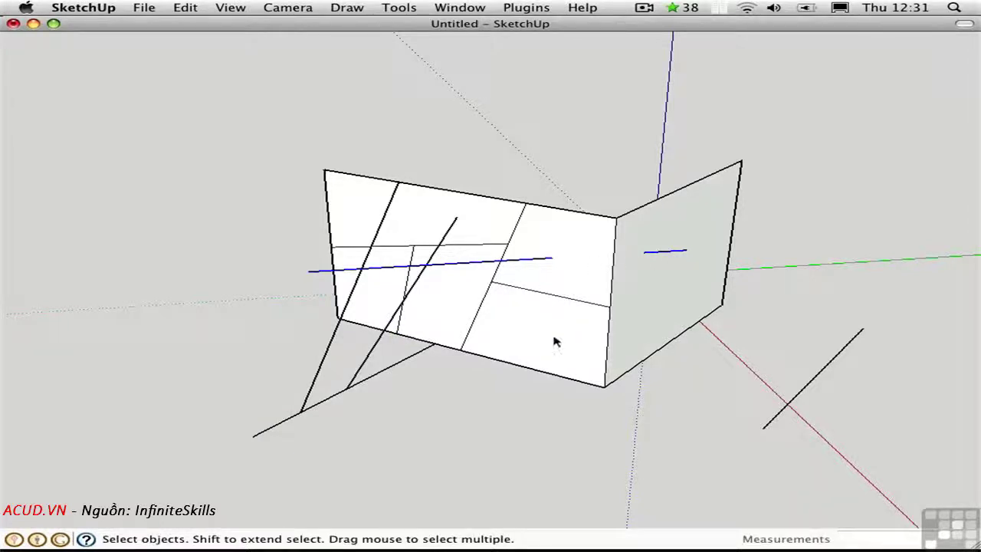
Draw a line about 2' 10" long from the moved line's intersection with the left panel to the dividing edge below
key("l")
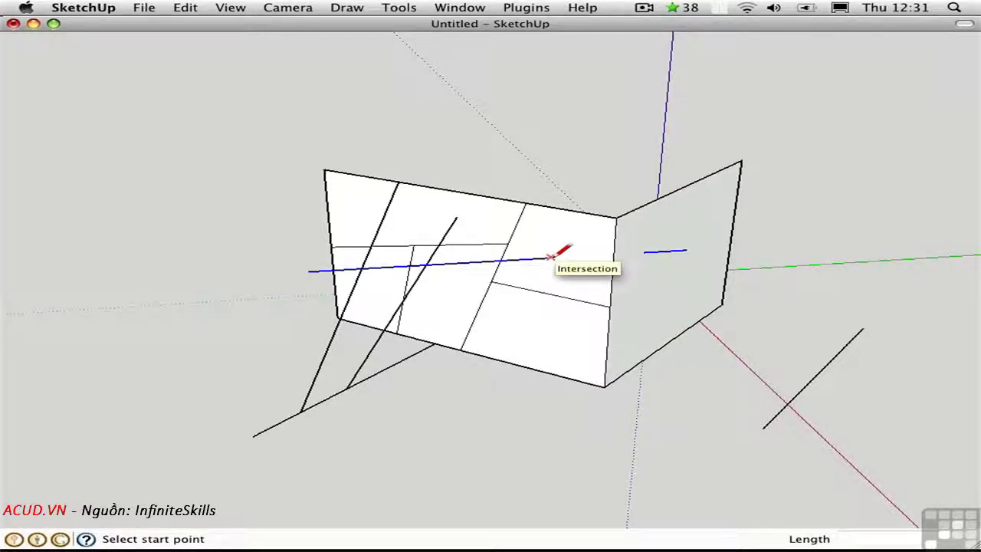
left_click(551, 257)
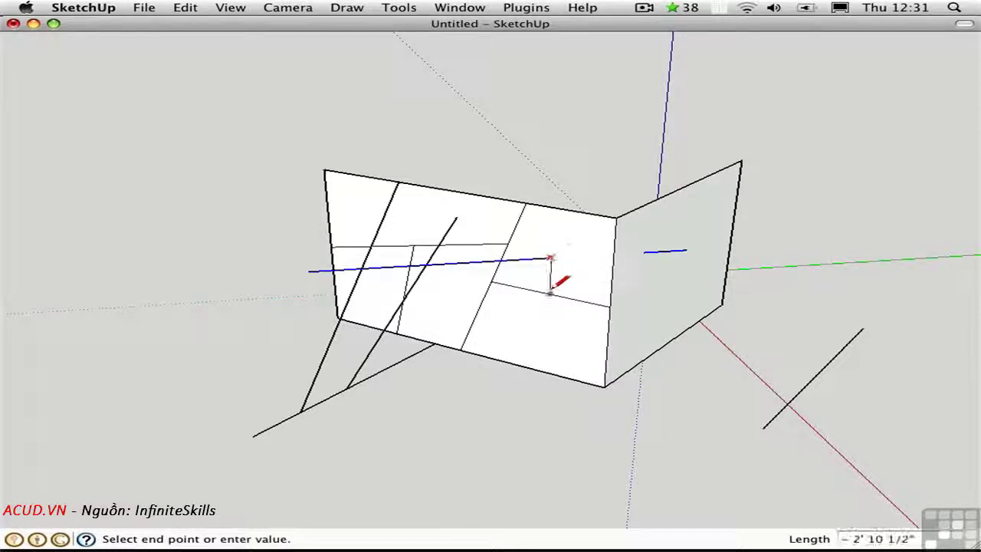
left_click(550, 293)
key("space")
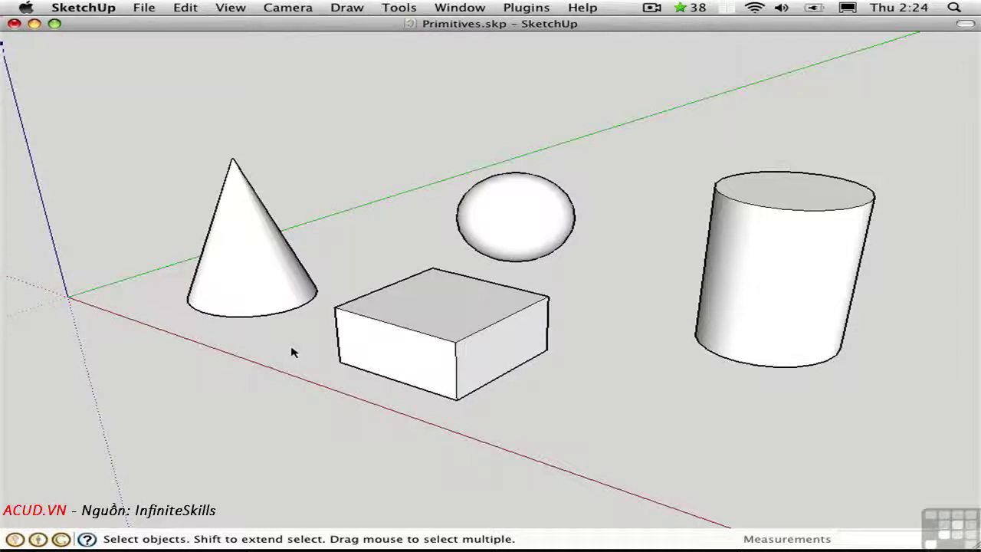
Move the cone about 15' 6" onto the top of the box, snapping its base to the midpoint of the box's top edge
left_click(251, 281)
key("m")
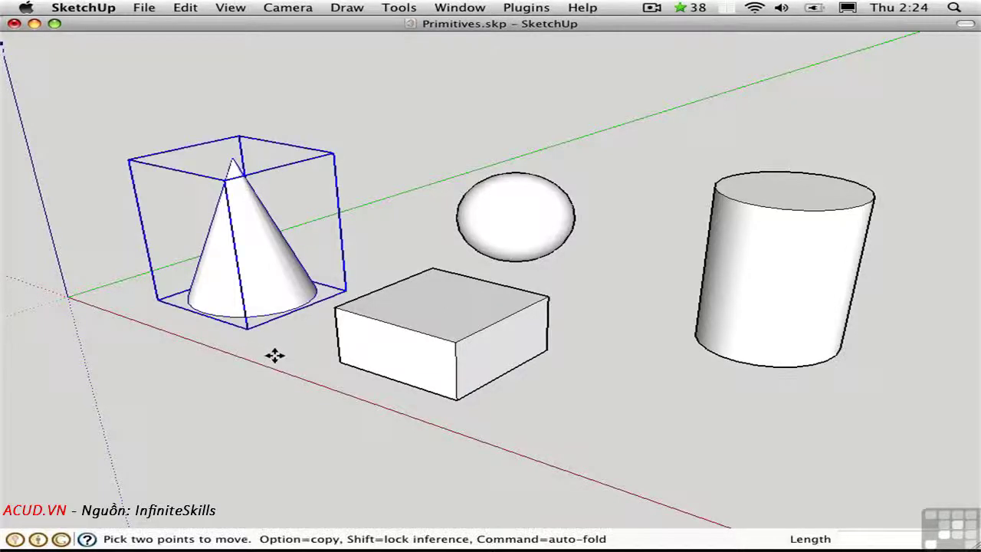
middle_click_drag(357, 394, 325, 389)
left_click_drag(169, 393, 135, 398)
key("m")
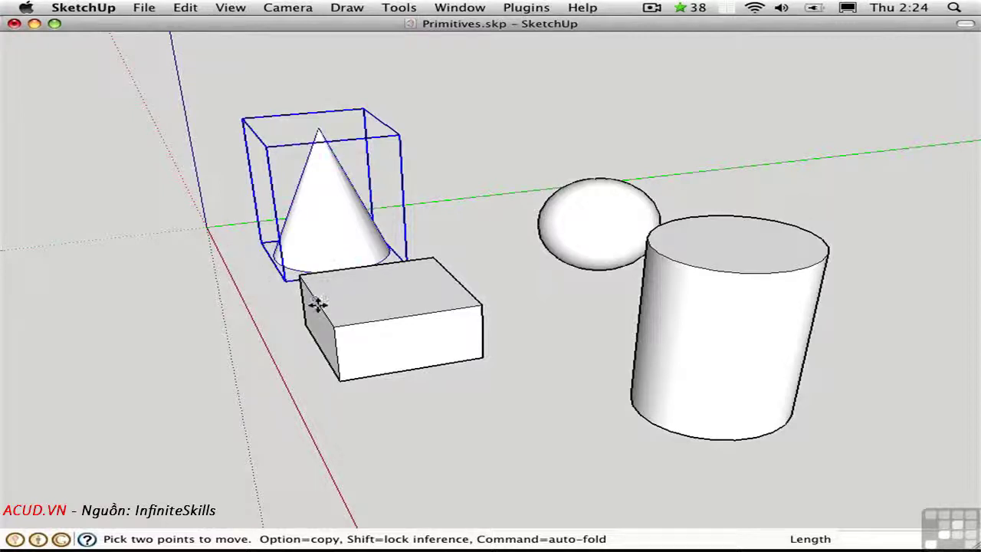
left_click(272, 259)
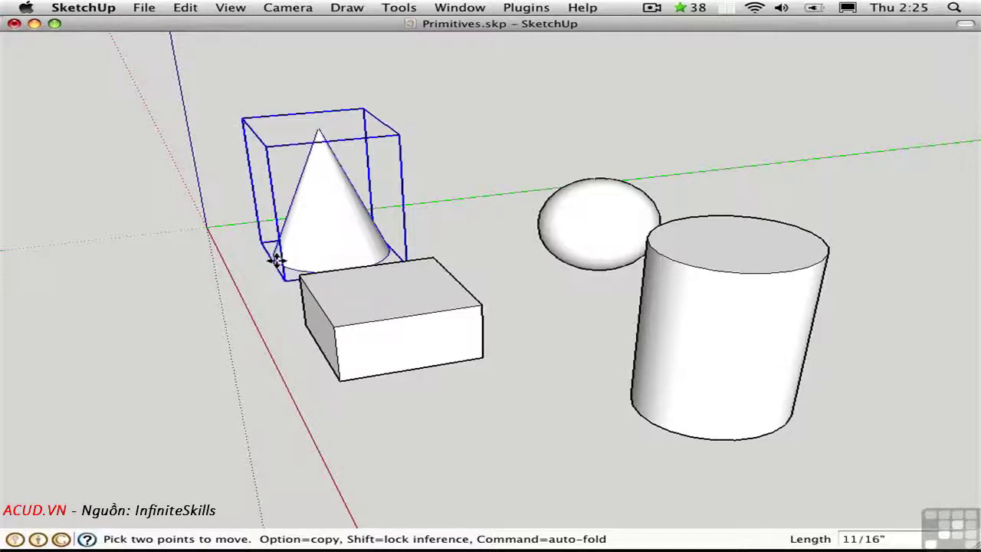
left_click(317, 295)
middle_click_drag(317, 296, 589, 329)
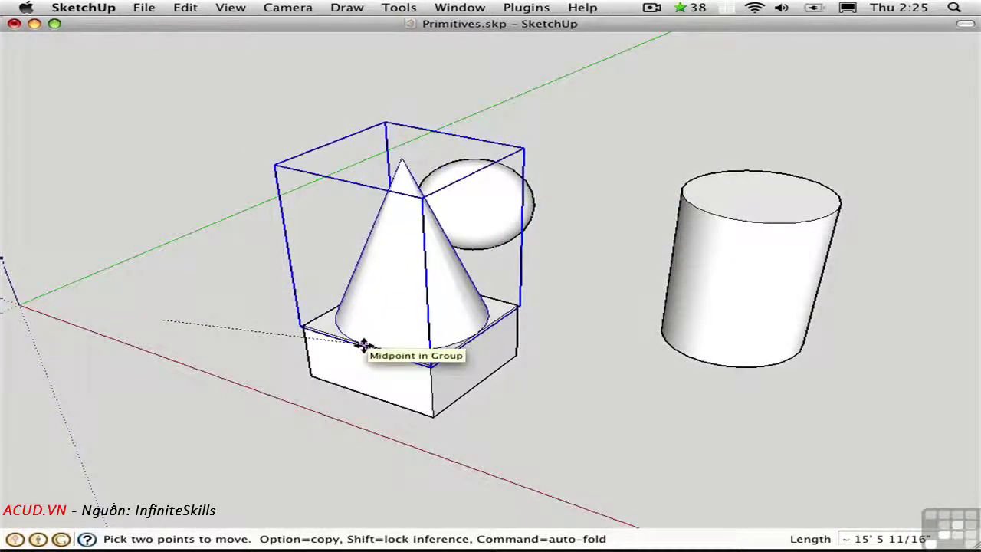
left_click(364, 345)
key("space")
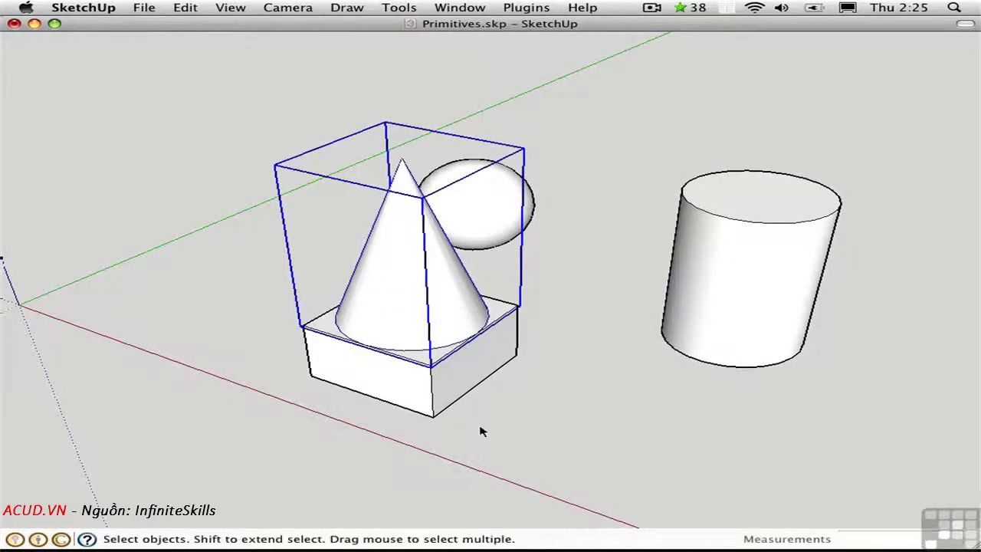
left_click(475, 428)
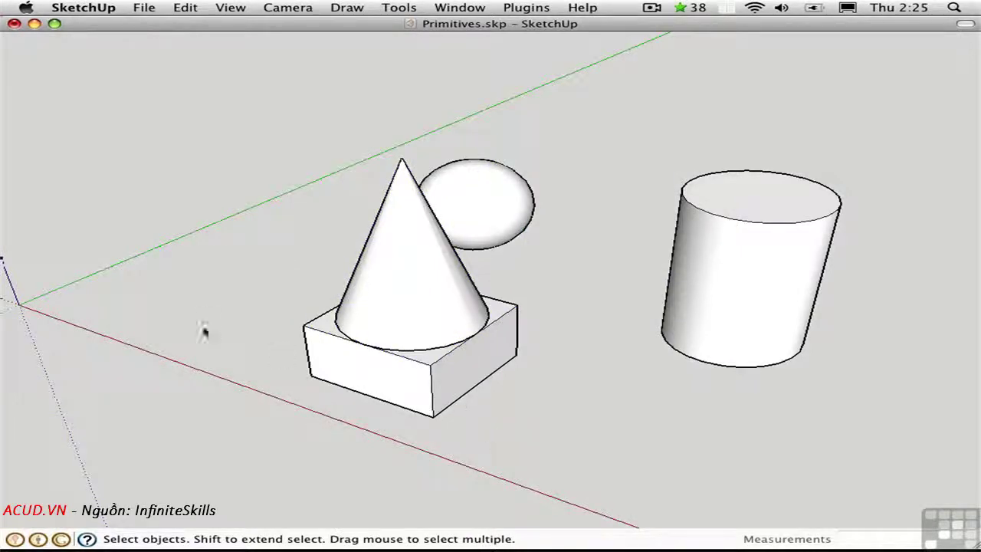
Move the cylinder by a point on its bottom edge onto the tip of the cone
middle_click_drag(217, 279, 813, 280)
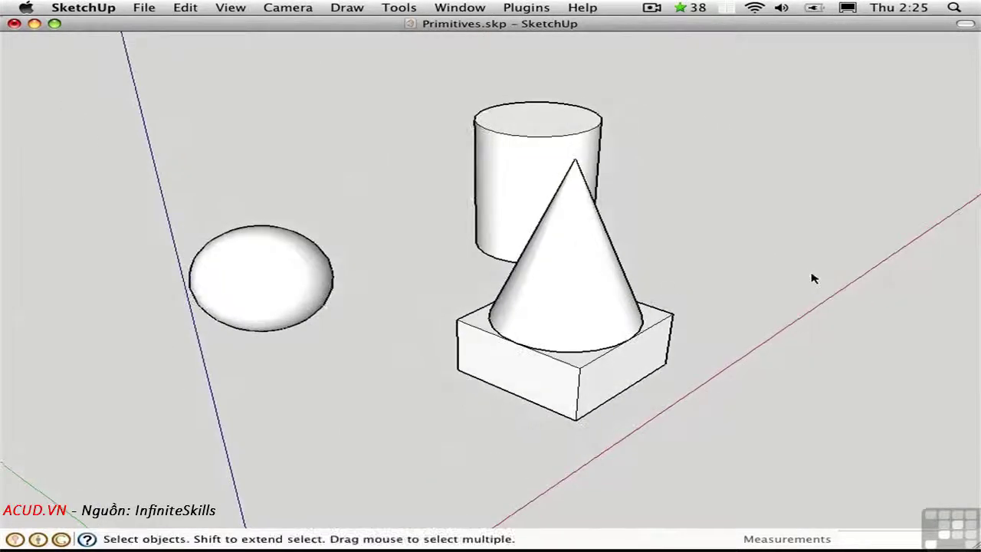
middle_click_drag(751, 278, 285, 259)
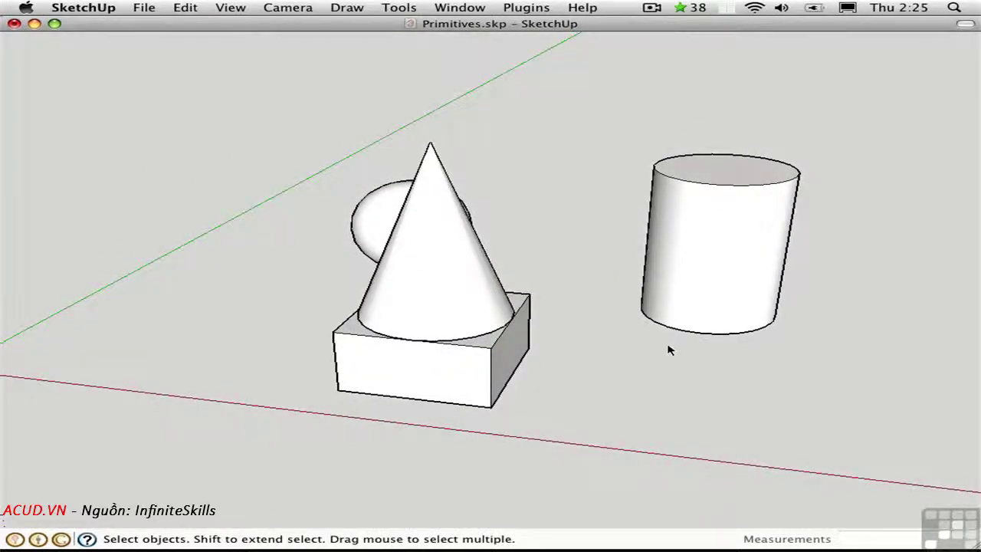
middle_click_drag(686, 371, 523, 254)
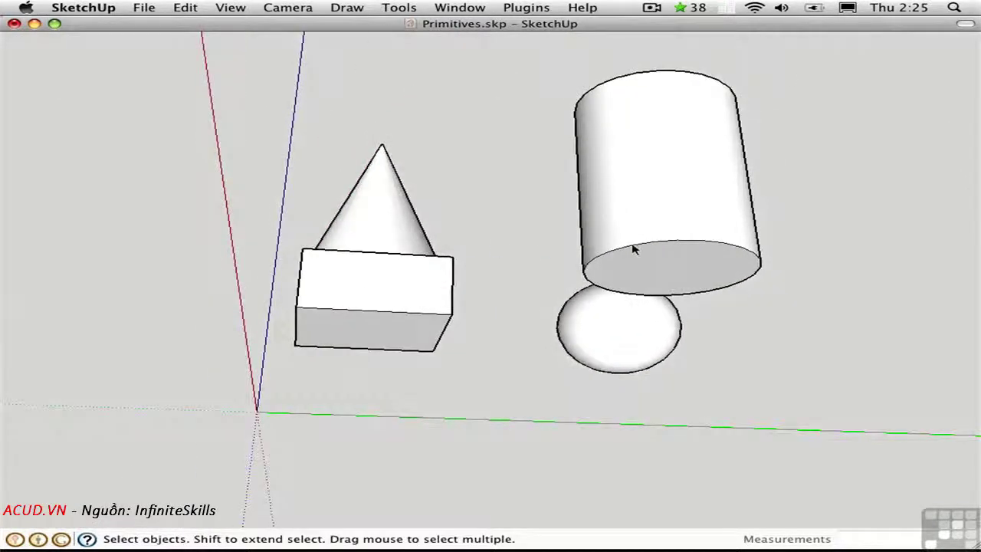
left_click(664, 291)
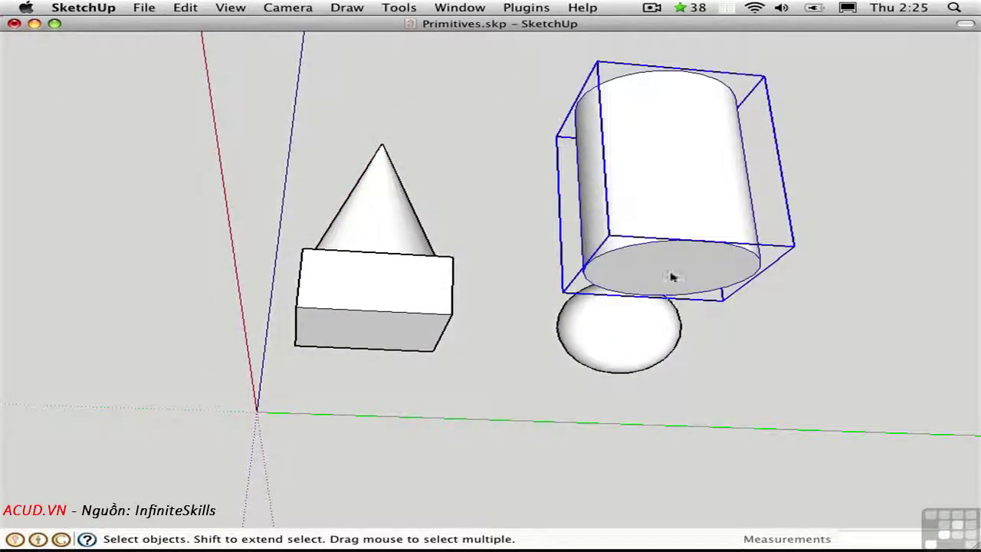
key("m")
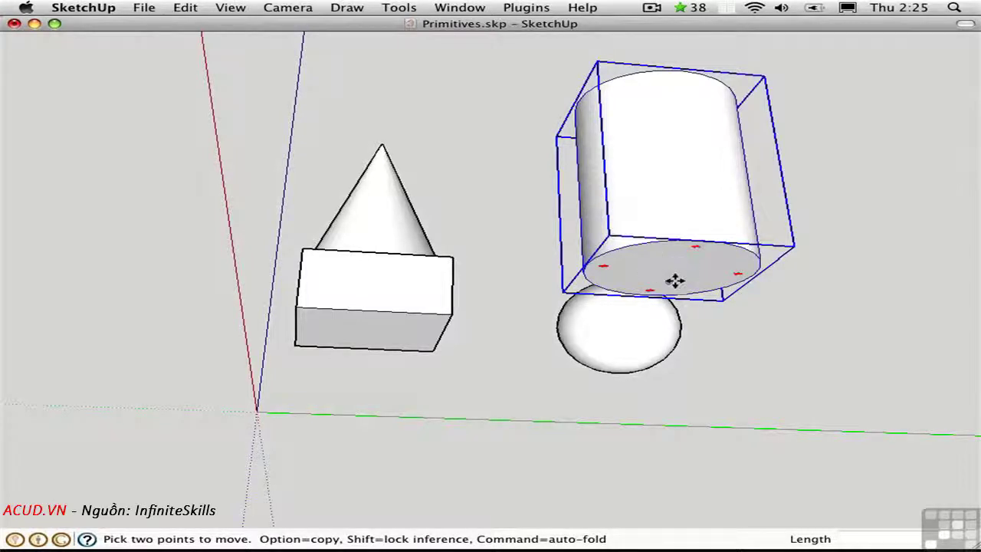
middle_click_drag(447, 146, 644, 445)
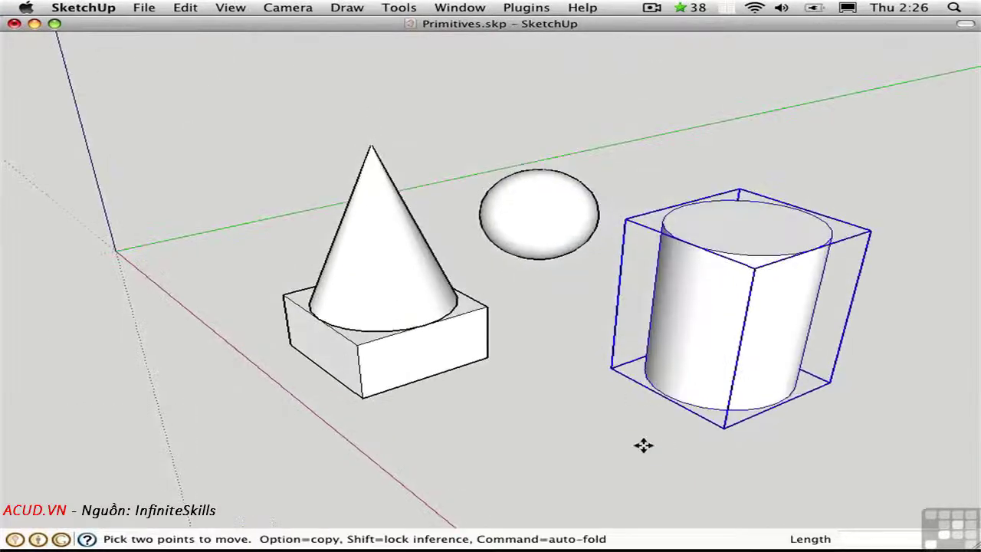
mouse_move(657, 391)
left_click(665, 393)
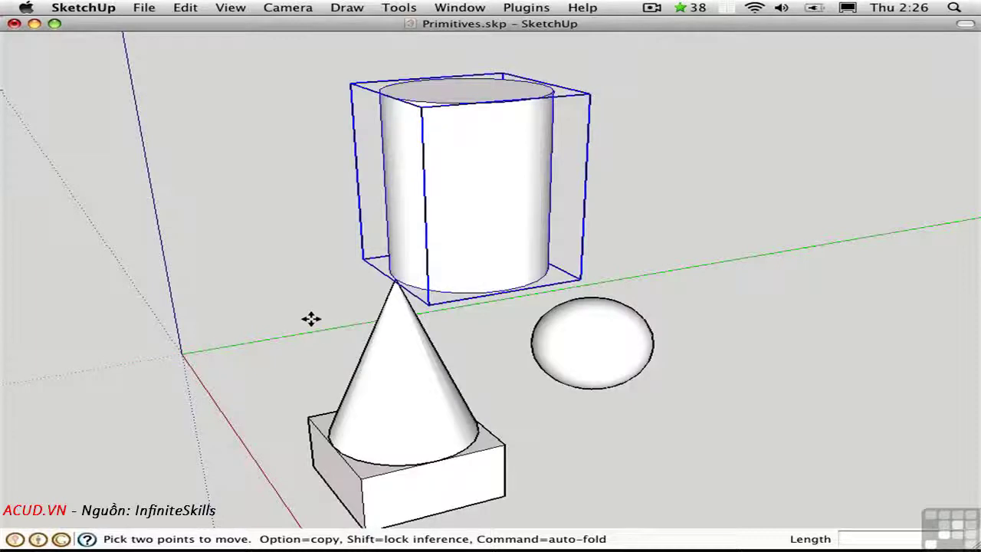
Shift the cylinder about 3' 9" back along the green axis, using the box's near top corner as the alignment reference
left_click(392, 279)
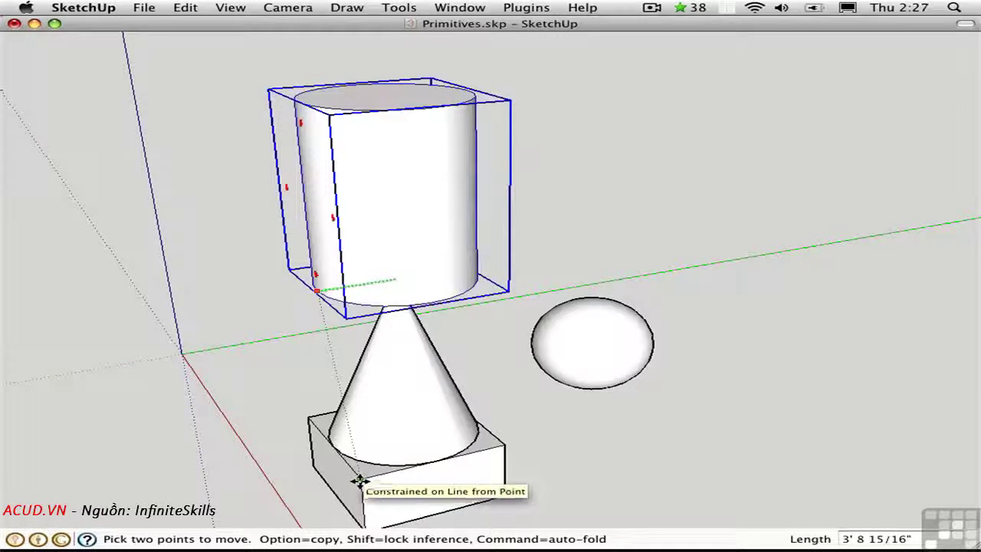
left_click(359, 481)
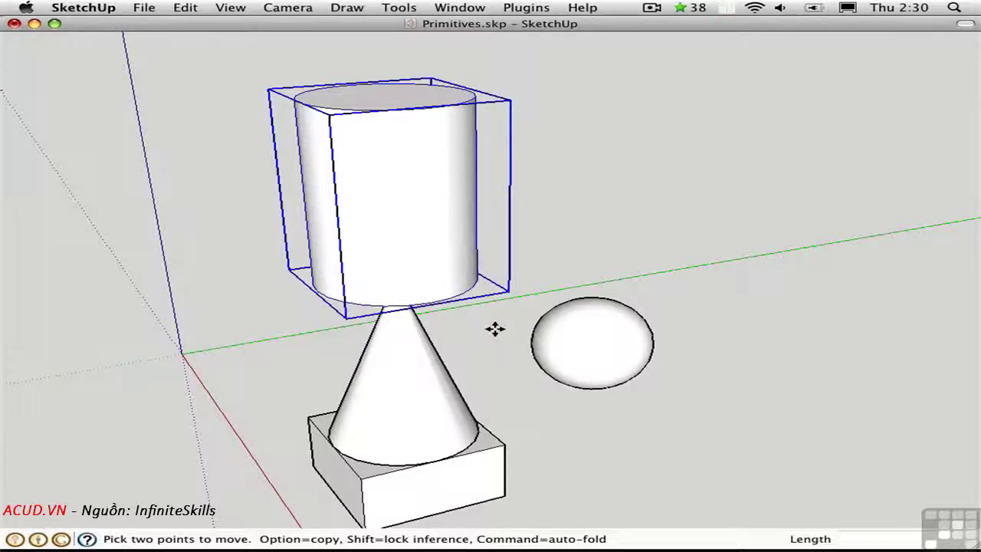
key("space")
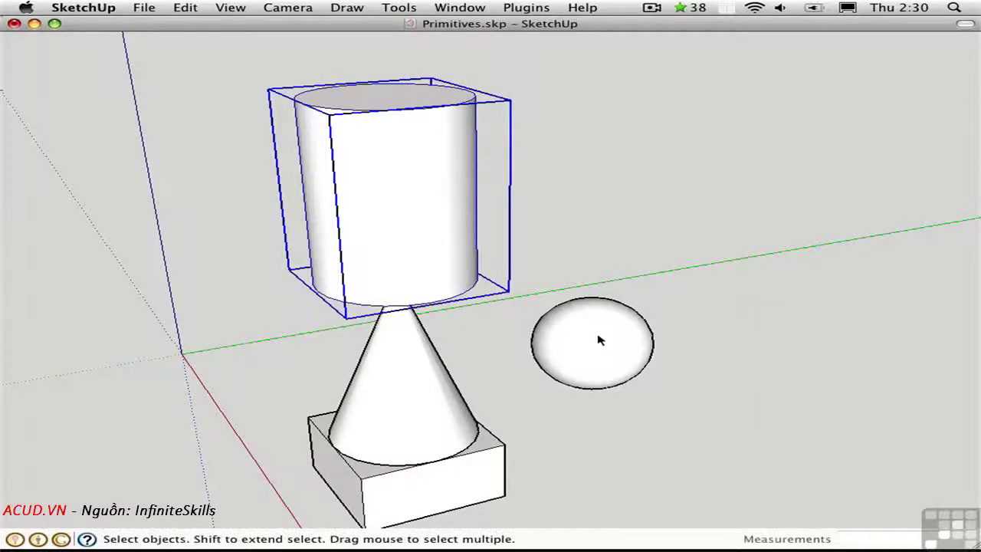
Move the sphere about 6' 6" with the direction locked to the red axis, lining it up with the box
left_click(600, 344)
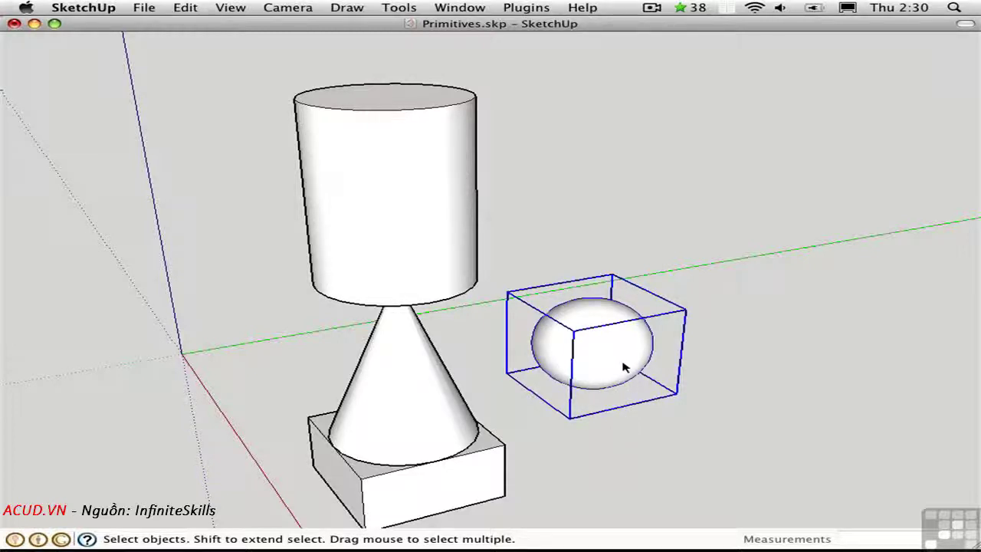
key("m")
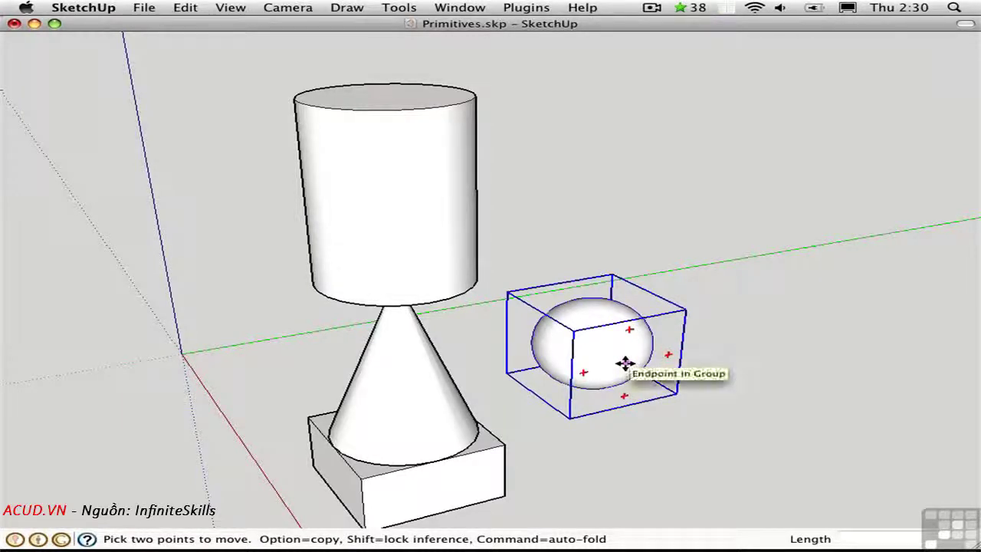
left_click(624, 363)
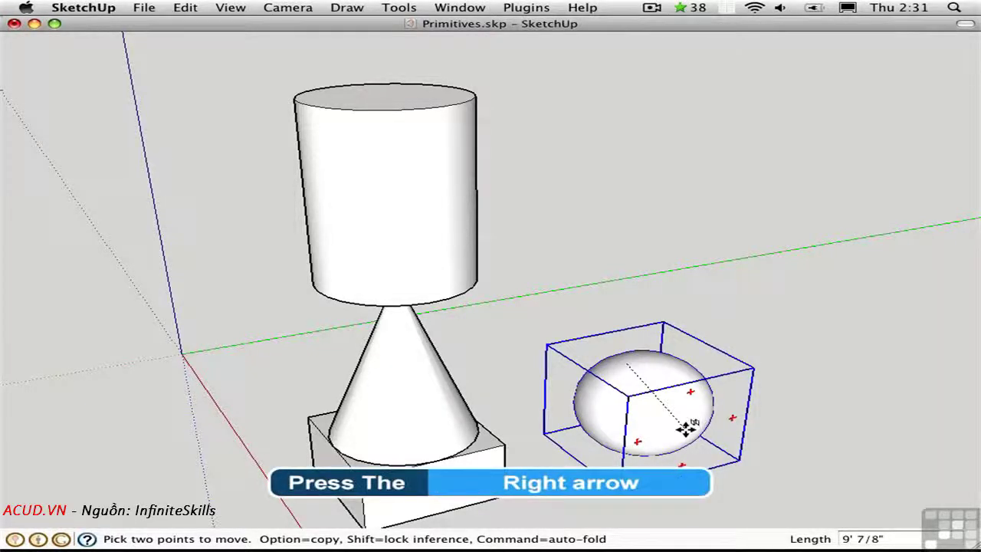
key("Right")
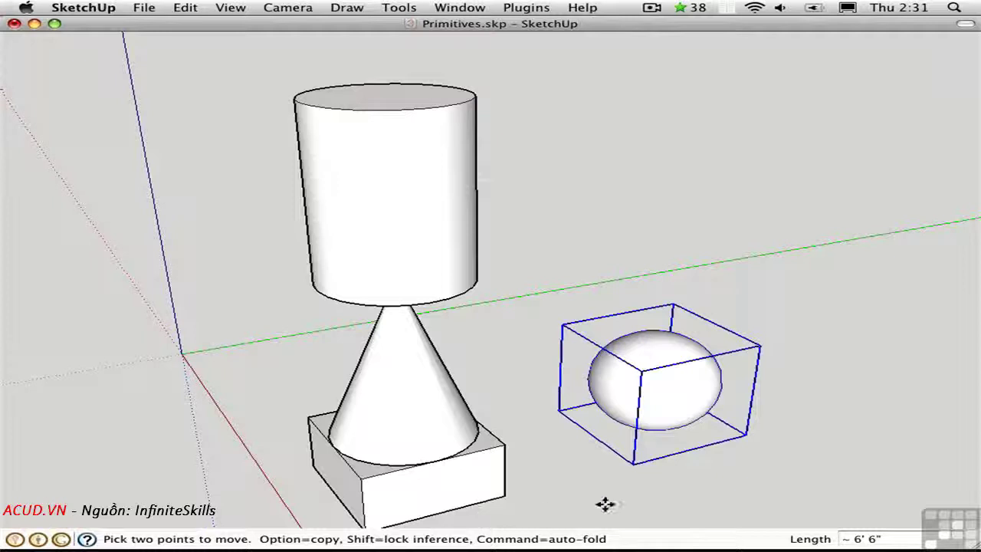
Move the sphere about 15' 4" with the direction locked to the green axis, so that it lines up with the box
left_click(590, 394)
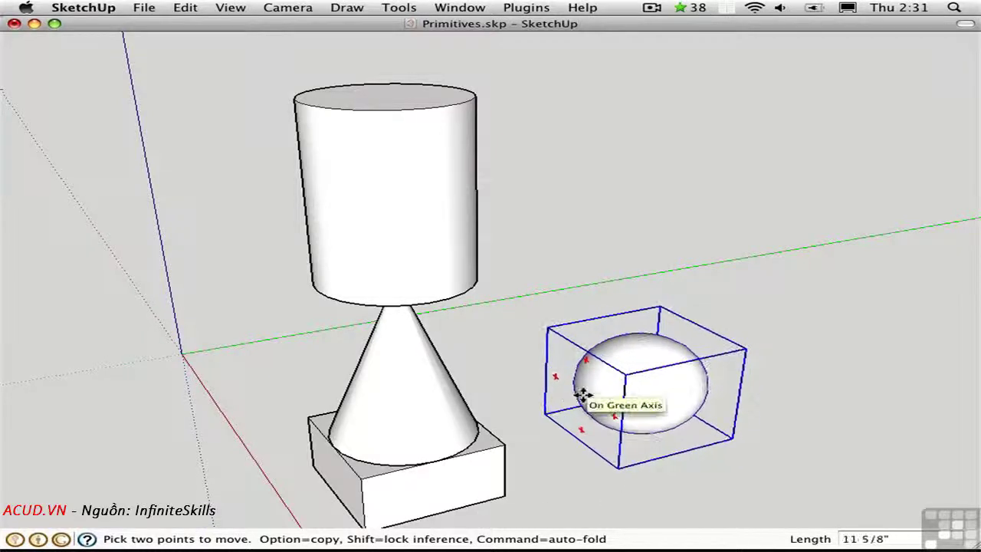
key("Left")
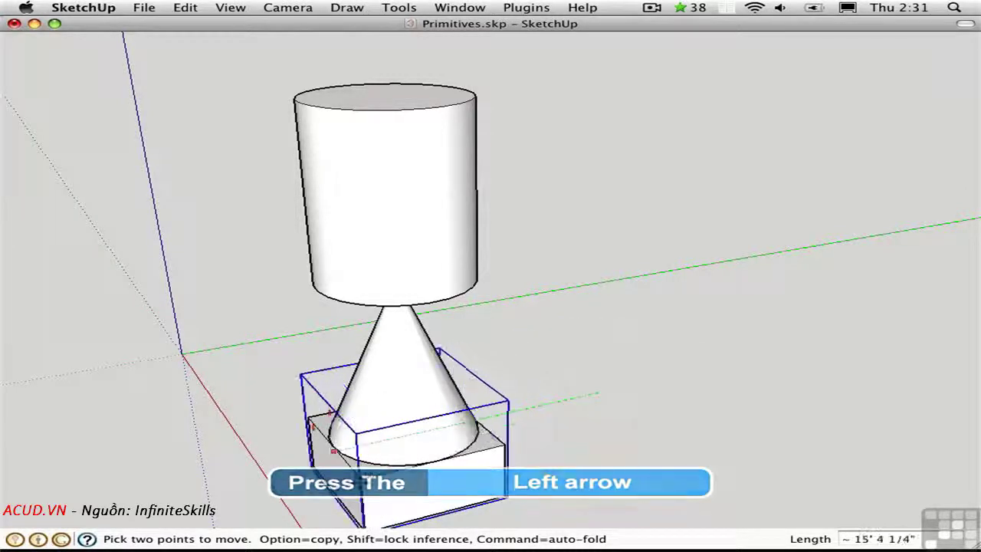
left_click(357, 452)
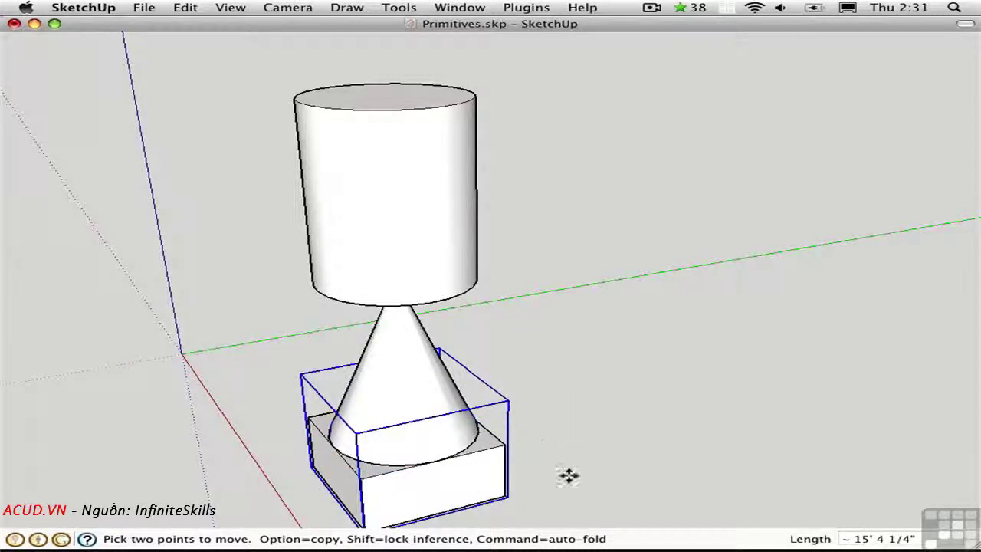
Raise the sphere about 26' 4" with the direction locked to the blue axis, setting it on the cylinder's top face
left_click(506, 498)
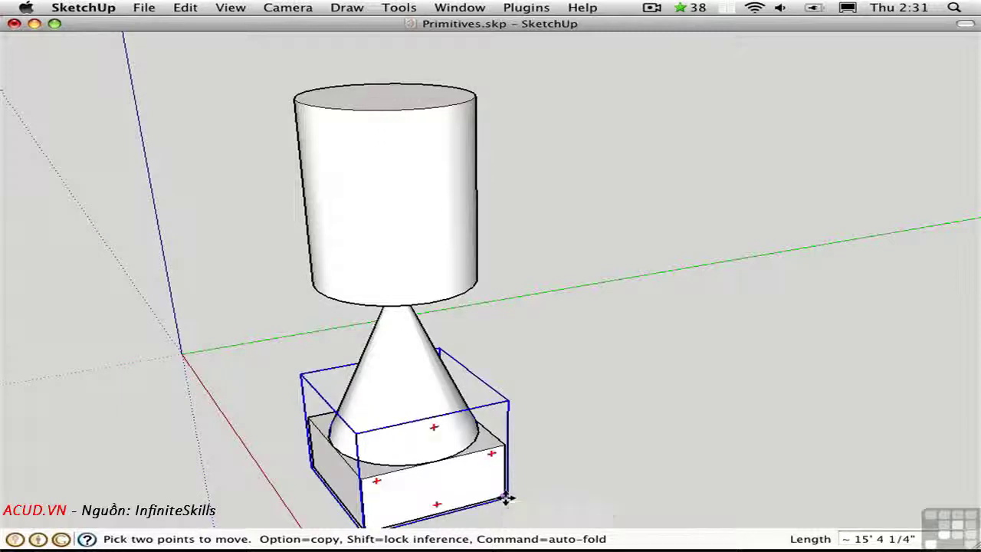
key("Up")
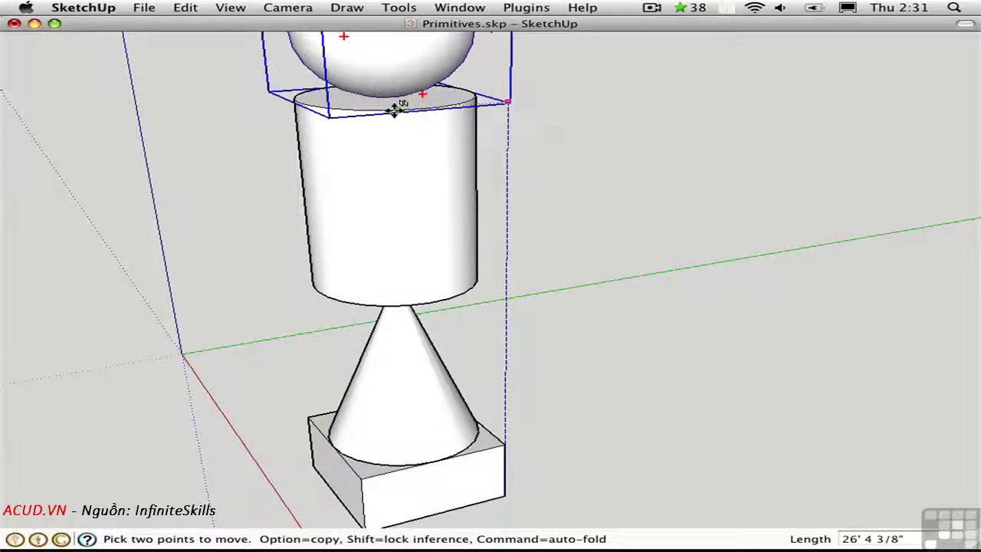
left_click(398, 106)
middle_click_drag(602, 269, 673, 365, "shift")
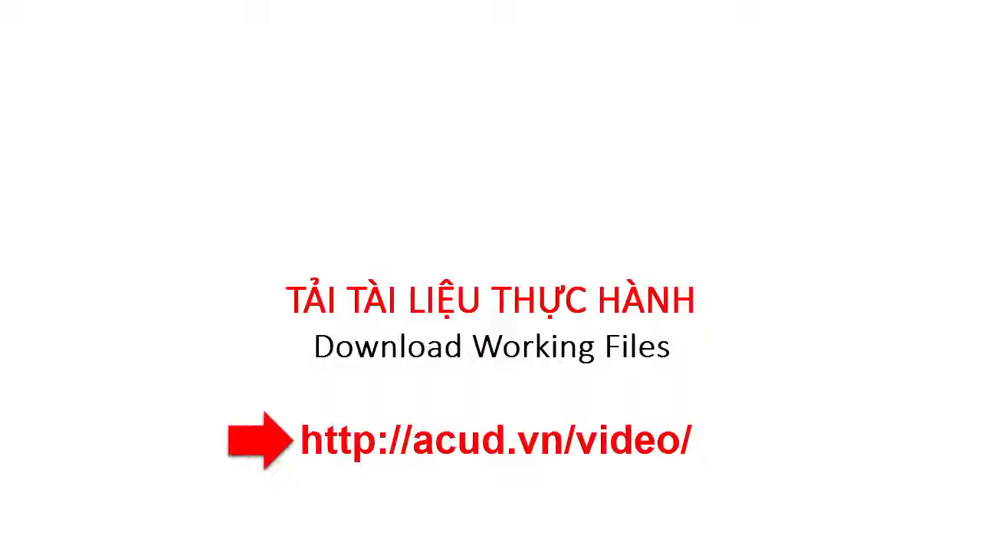